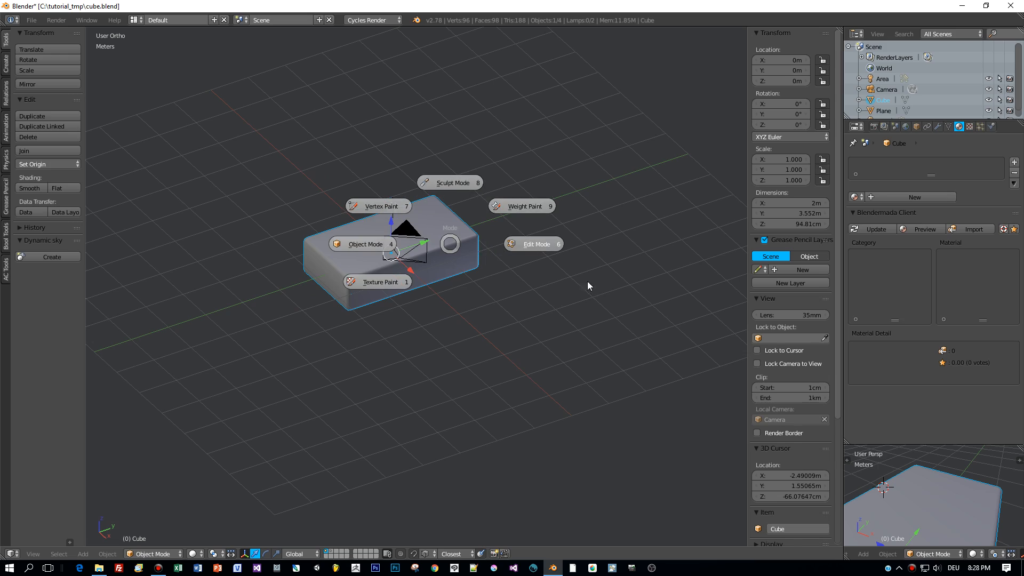
Unwrap the whole cube mesh with Smart UV Project at the default settings and return to Object Mode
middle_click_drag(544, 247, 576, 327)
key("u")
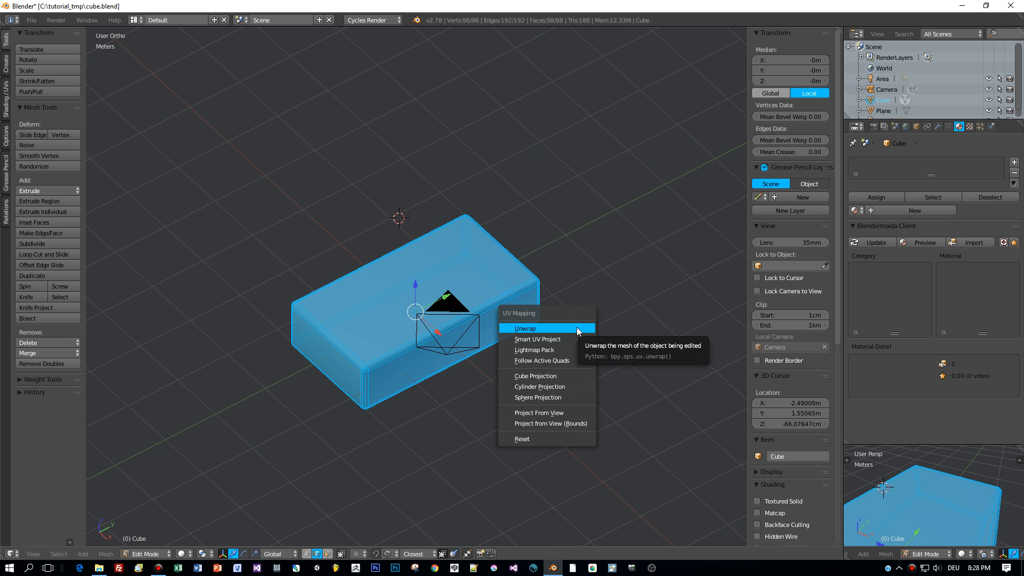
left_click(568, 339)
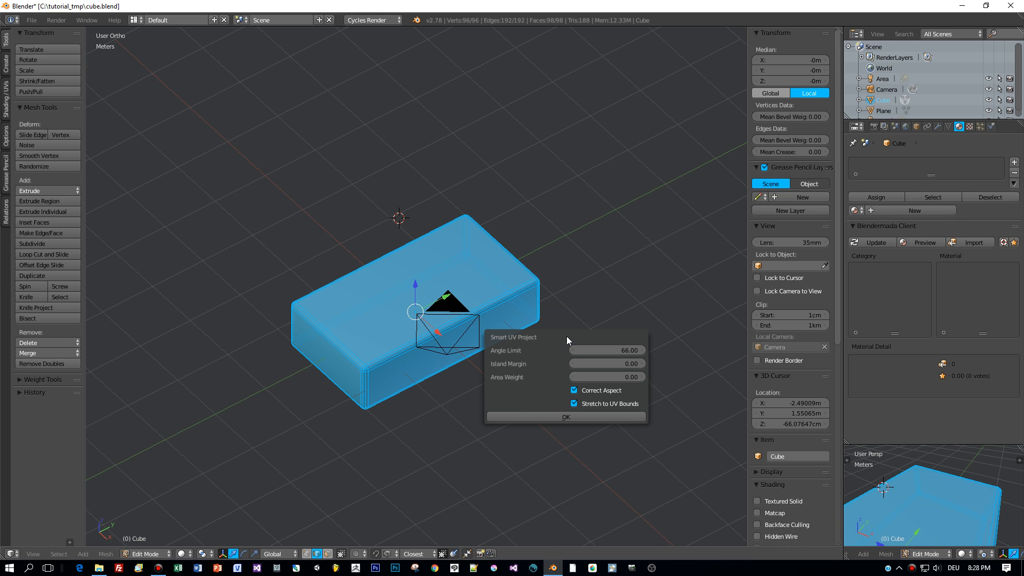
left_click(599, 417)
key("Tab")
left_click(485, 353)
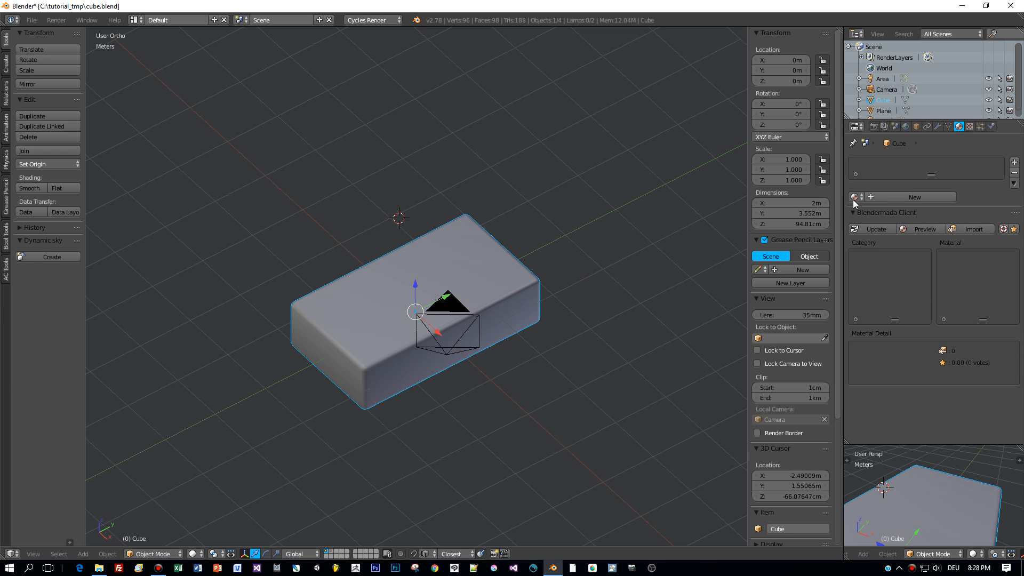
Give the cube a new material named matCube and save over cube.blend
left_click(897, 195)
type("matCu")
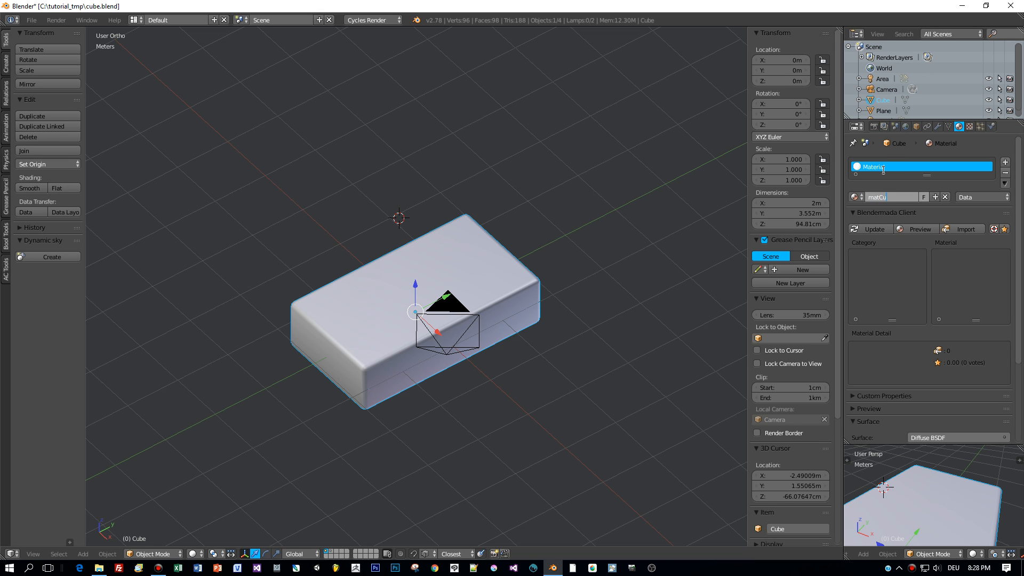
type("be")
key("Return")
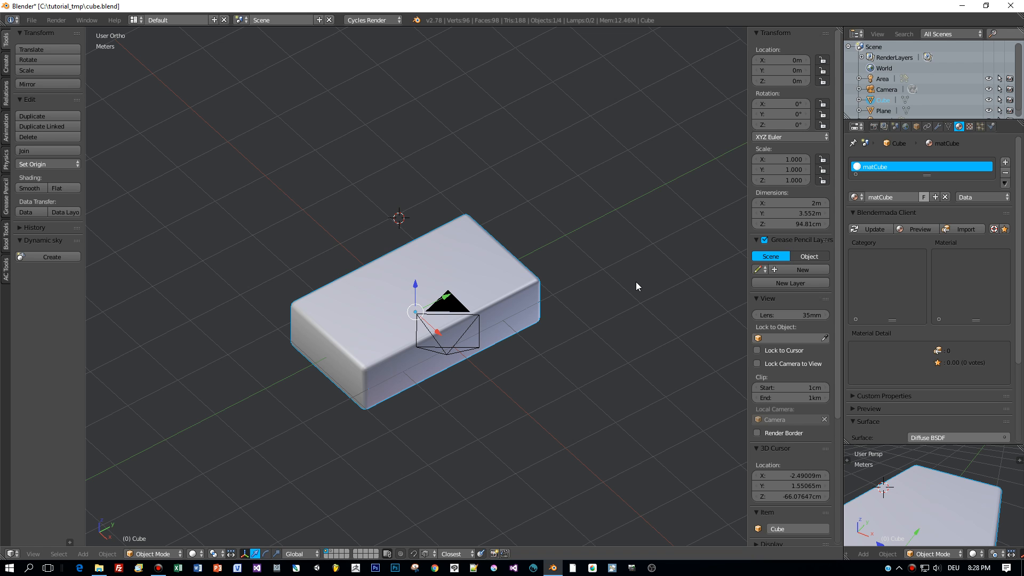
key("ctrl+s")
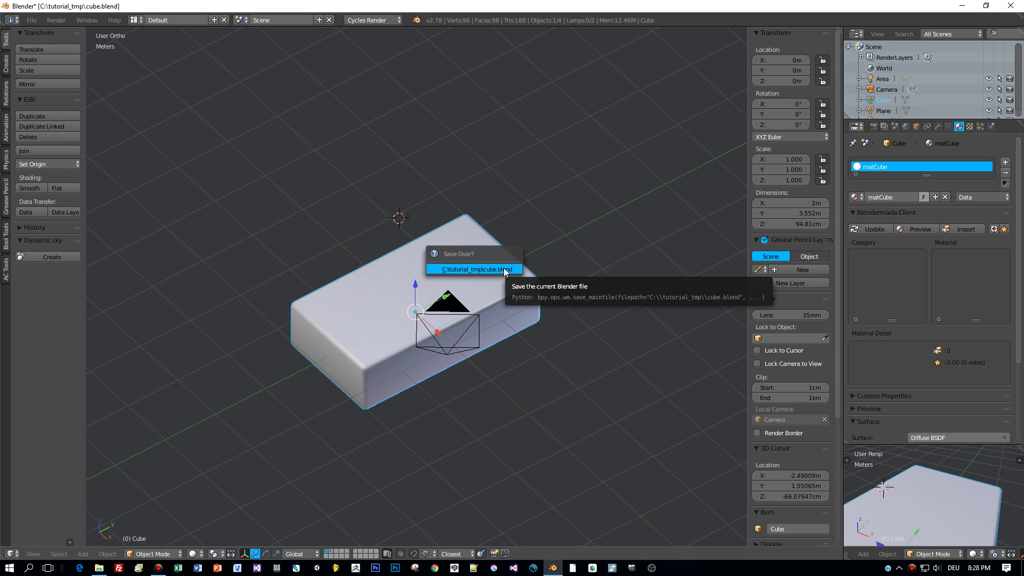
left_click(505, 270)
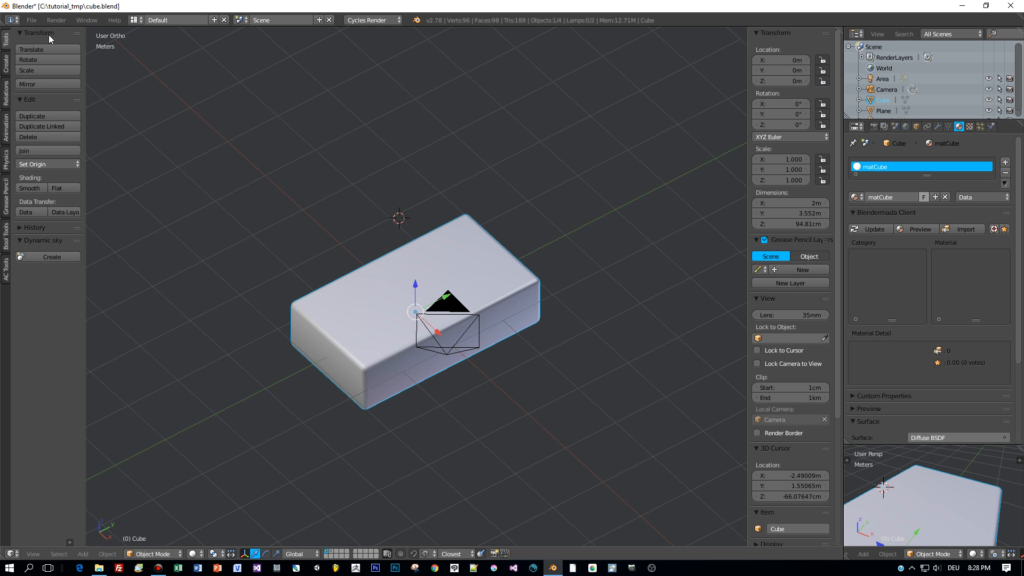
Export the selected object as FBX with only the Mesh type included, overwriting cube.fbx in tutorial_tmp
left_click(31, 21)
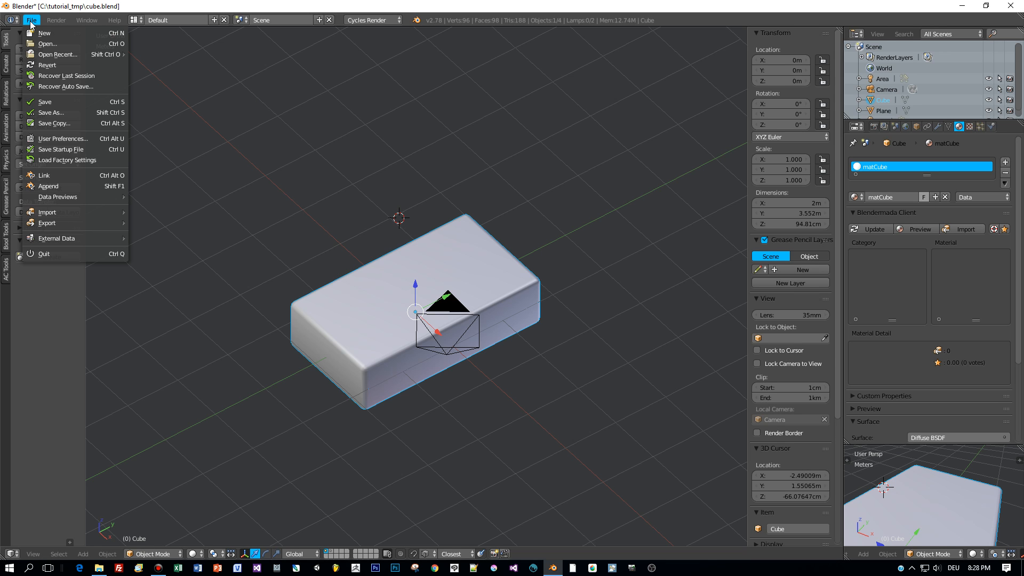
mouse_move(62, 225)
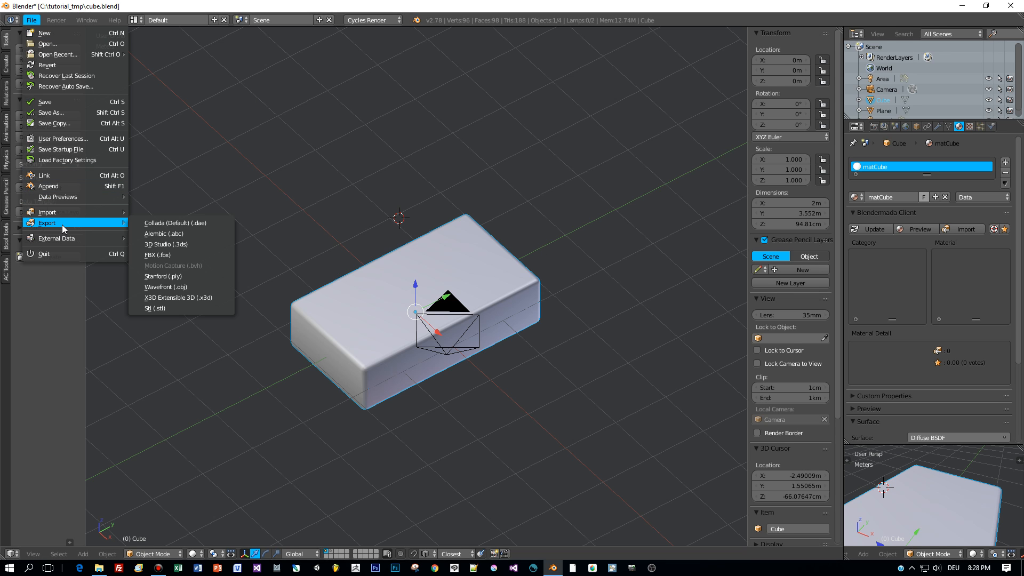
left_click(163, 255)
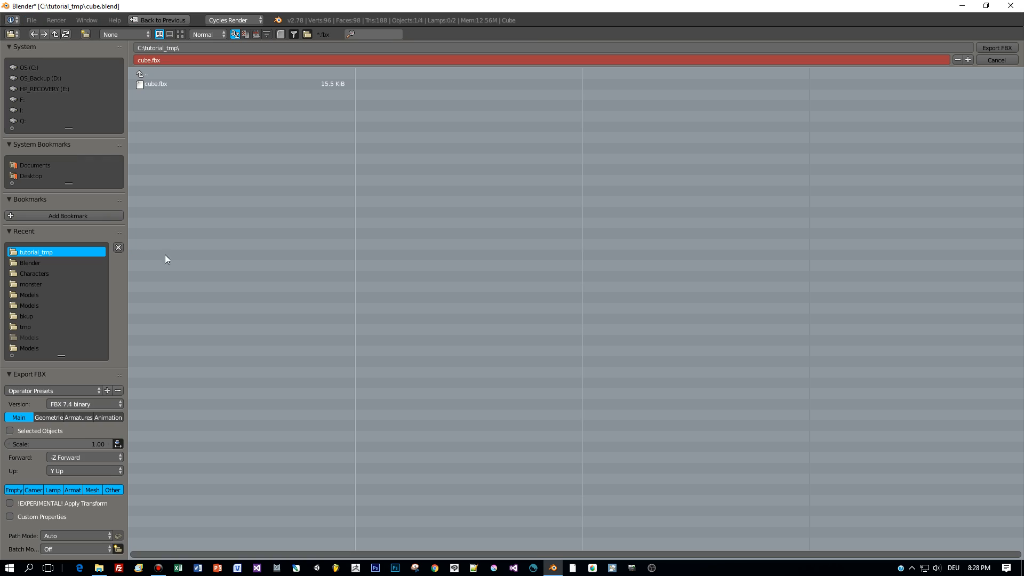
left_click(95, 488)
left_click(159, 84)
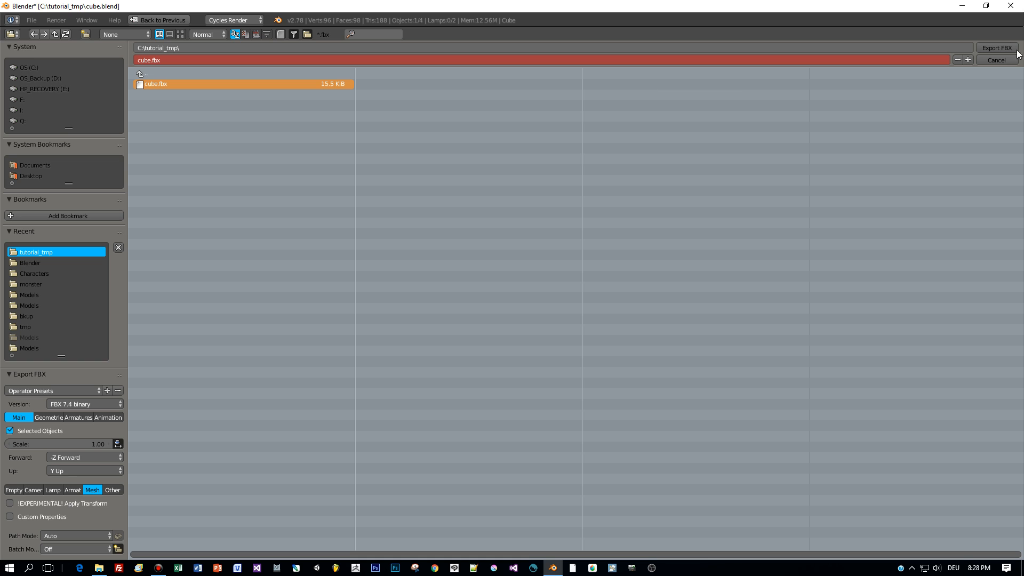
left_click(995, 47)
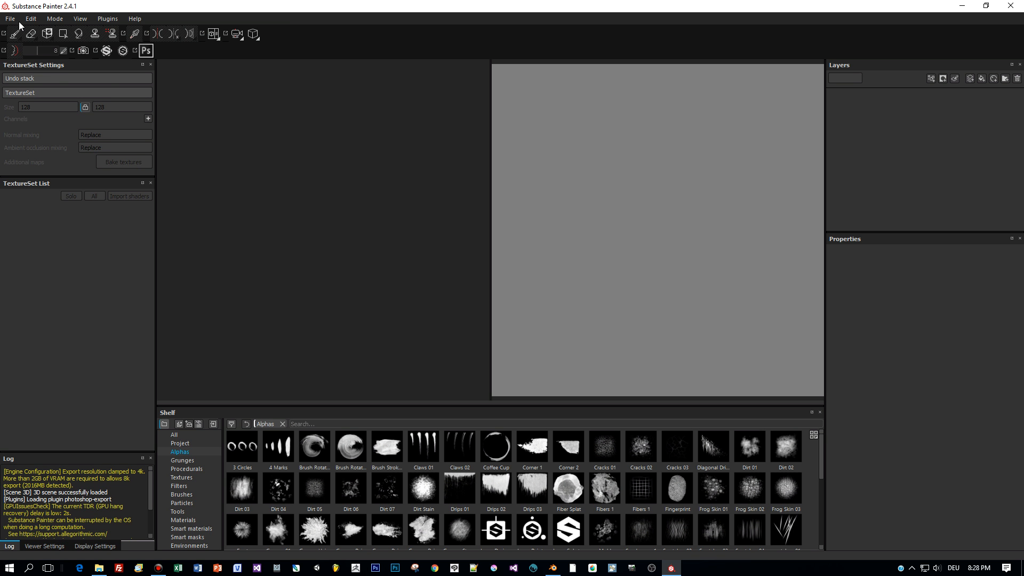
In Substance Painter, create a new project from the cube.fbx mesh with a document resolution of 4096
left_click(12, 19)
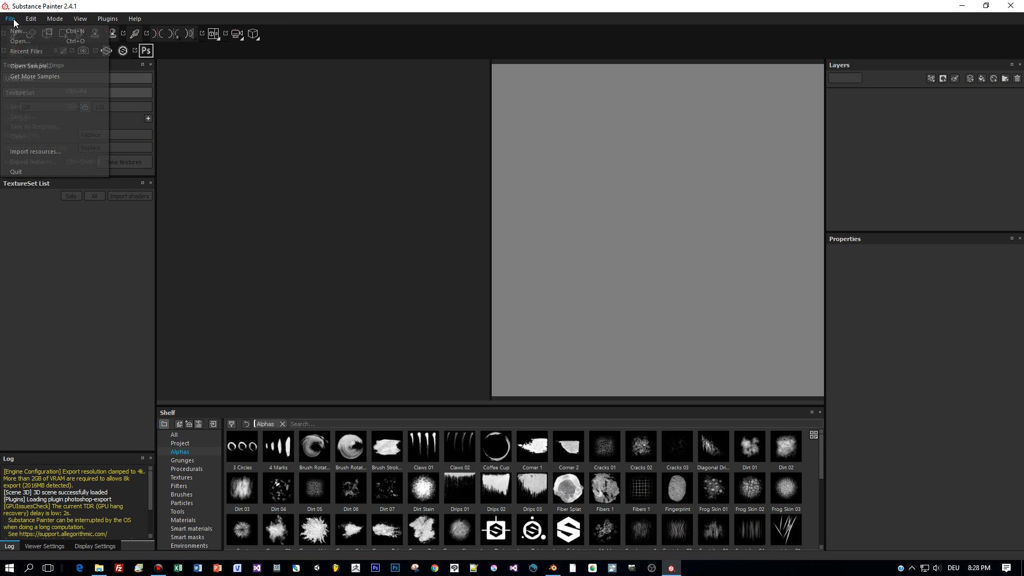
left_click(22, 33)
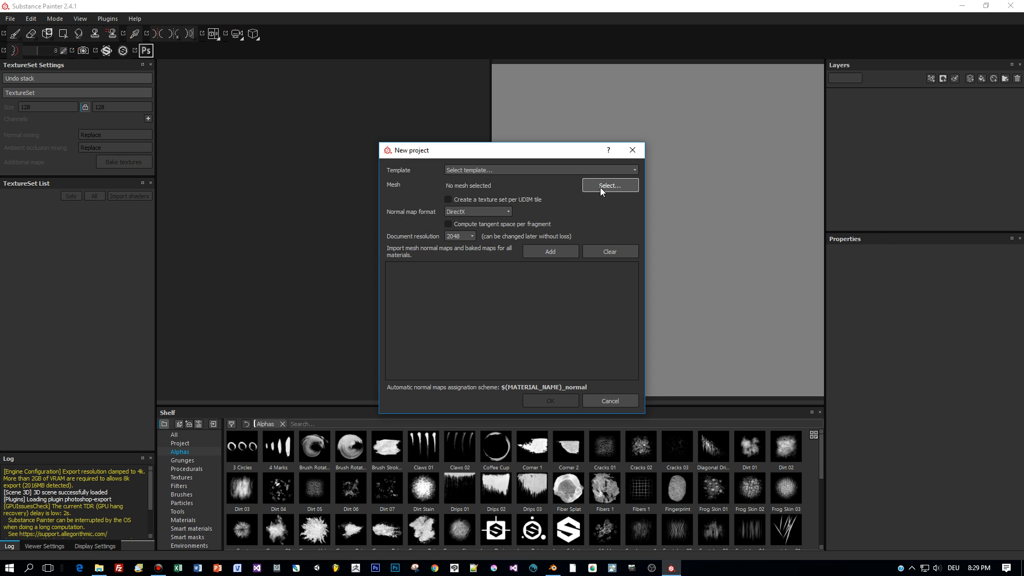
left_click(600, 187)
left_click(500, 245)
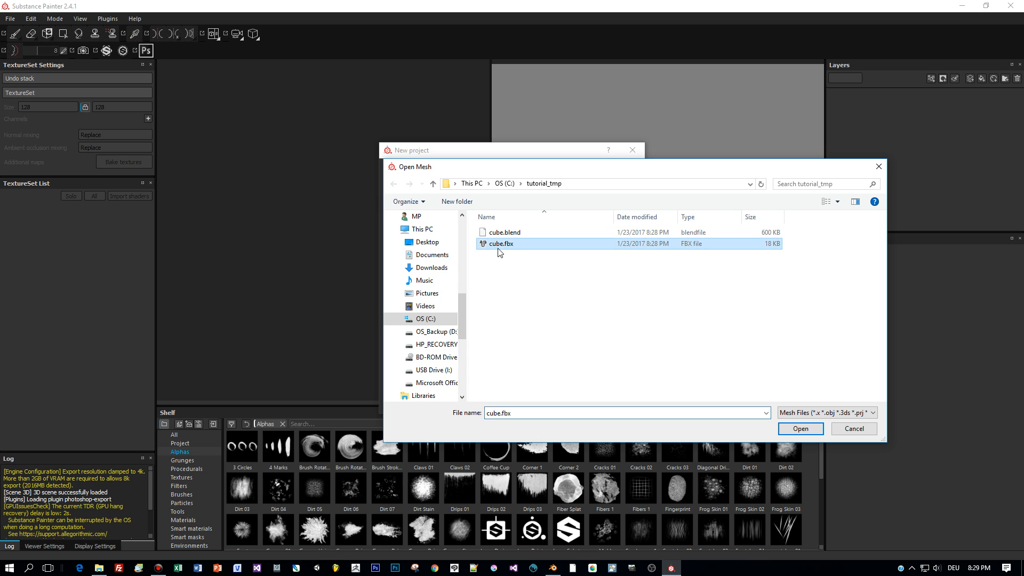
left_click(801, 429)
left_click(467, 237)
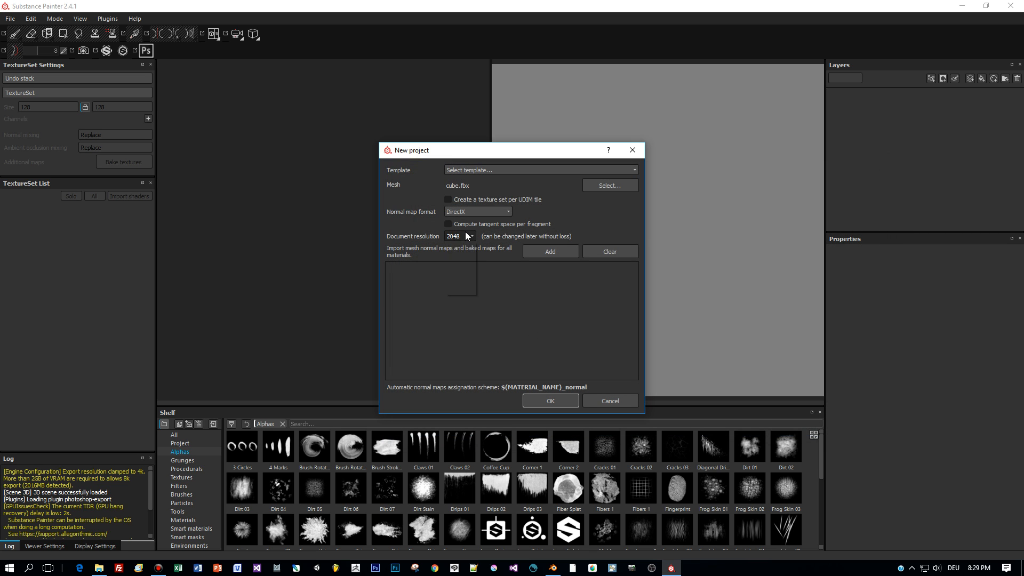
left_click(458, 283)
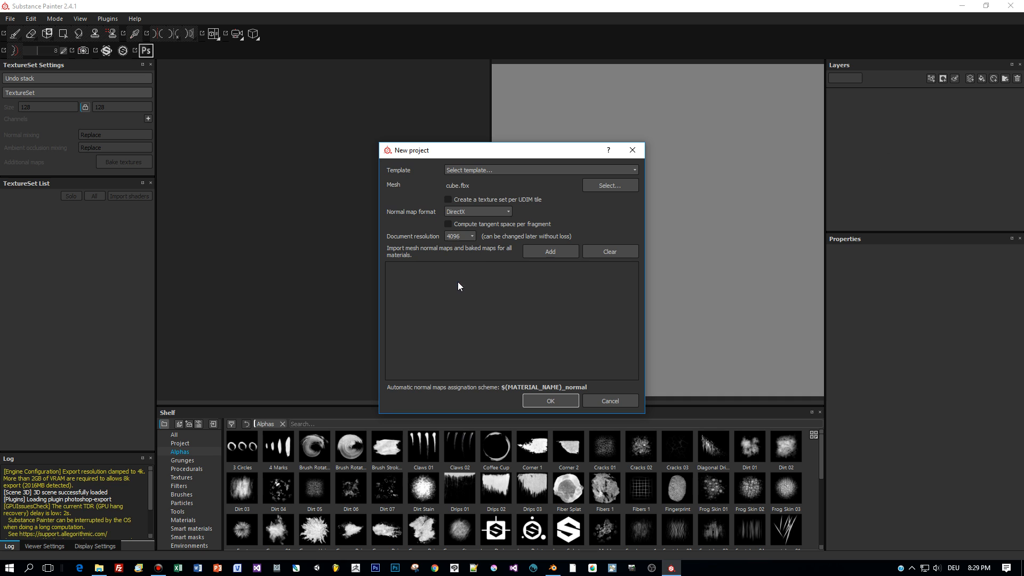
left_click(551, 401)
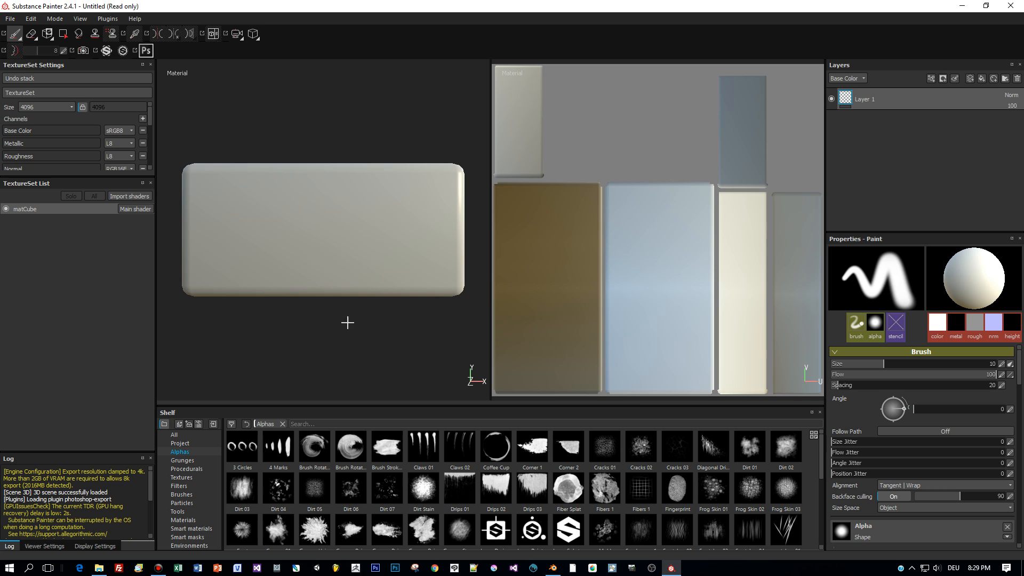
Widen the 3D view of the box by narrowing the 2D texture view beside it
left_click_drag(326, 319, 258, 359, "alt")
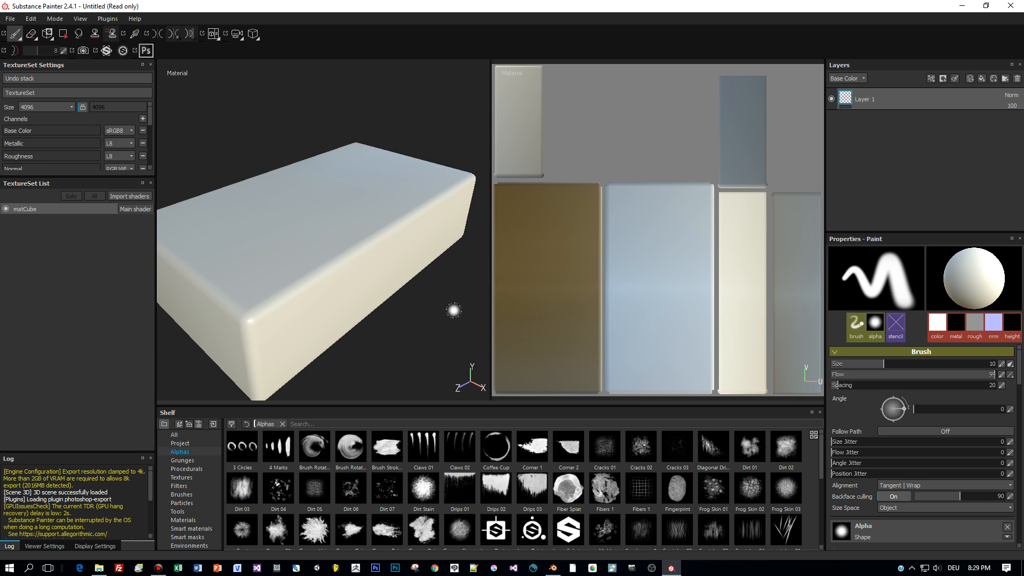
left_click_drag(490, 313, 717, 307)
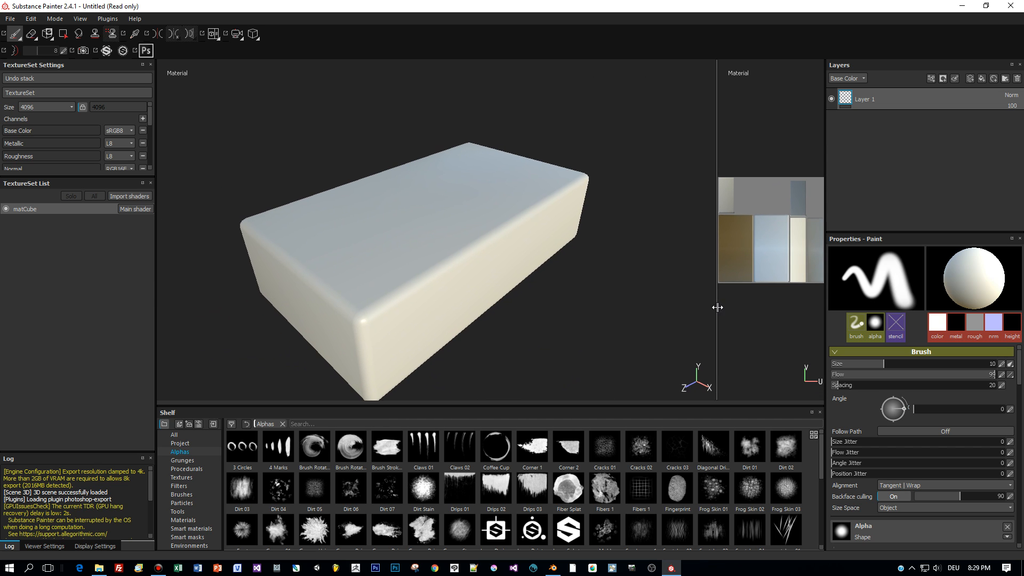
left_click_drag(590, 318, 563, 302, "alt")
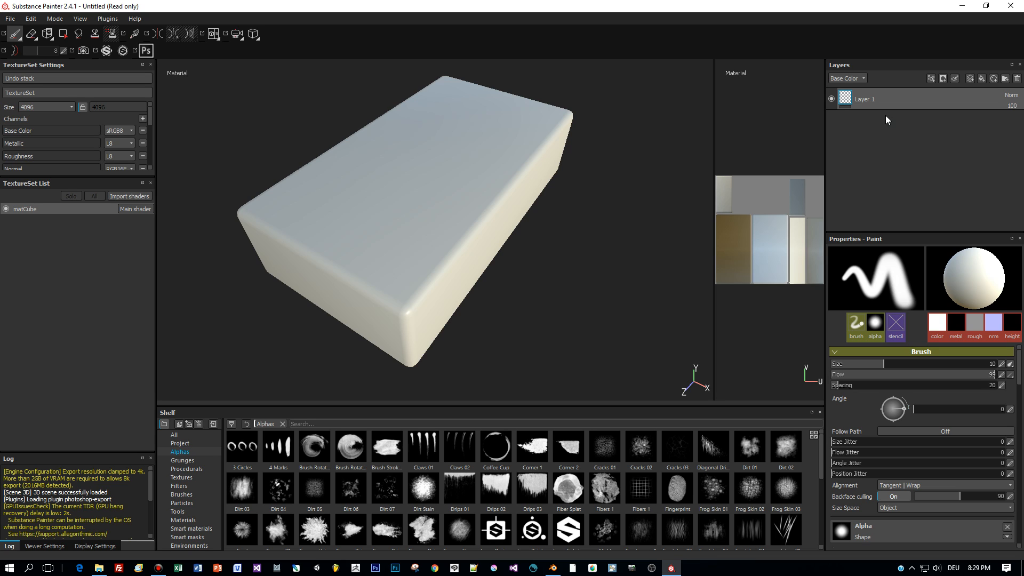
Add a fill layer with only the height channel enabled and give it a black mask
left_click(984, 76)
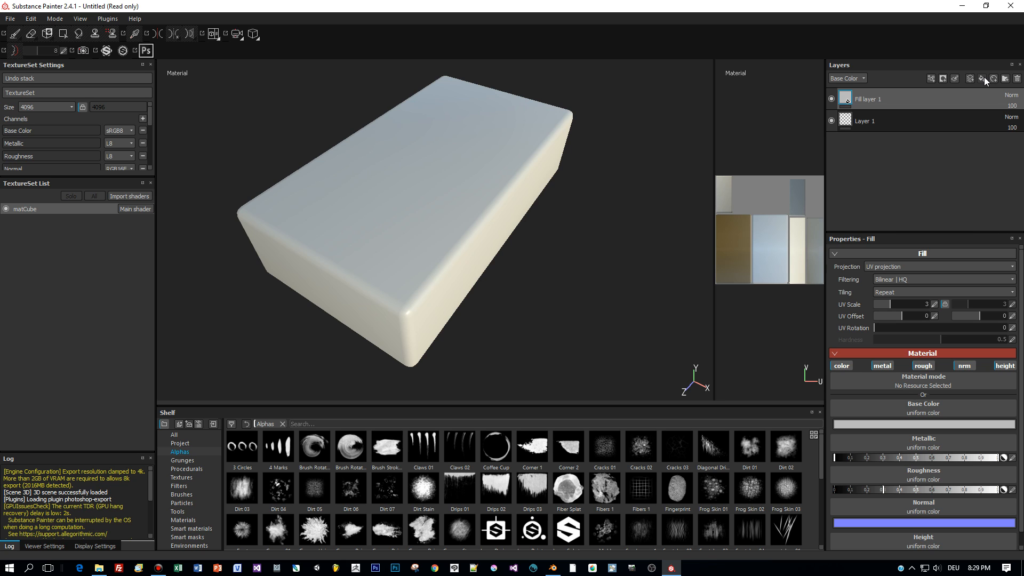
left_click(842, 367)
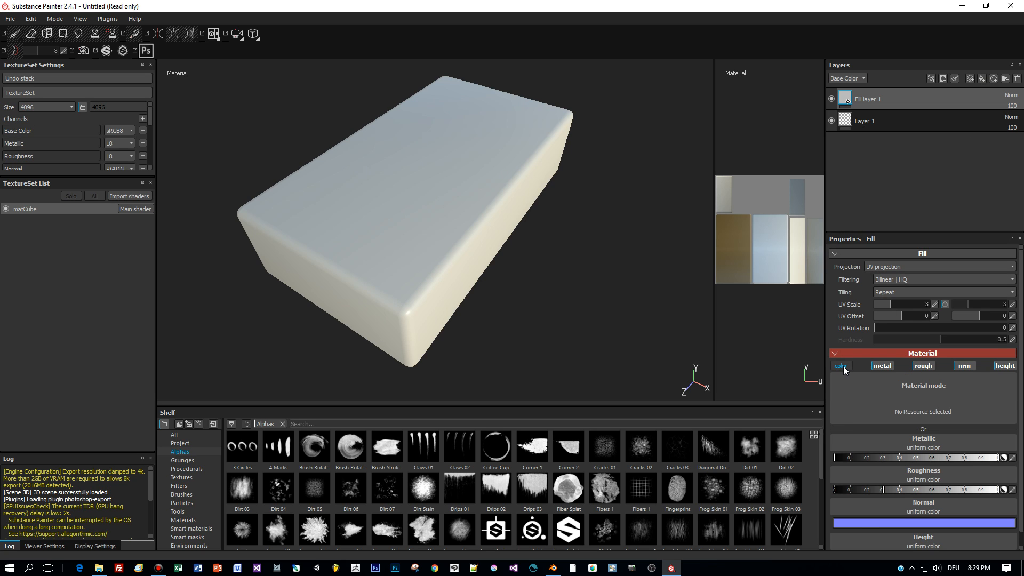
left_click(885, 366)
left_click(926, 366)
left_click(967, 368)
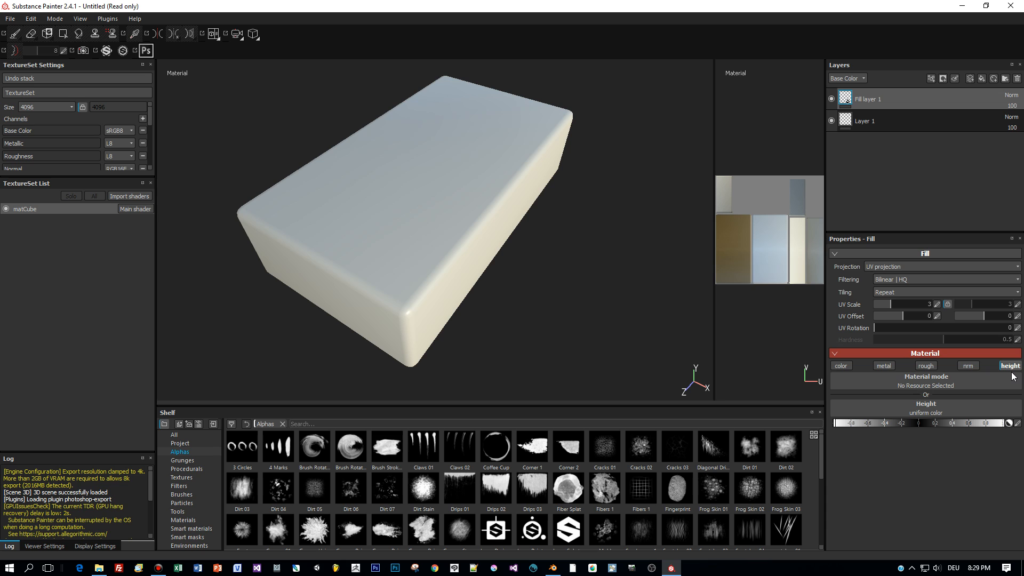
right_click(899, 103)
left_click(934, 116)
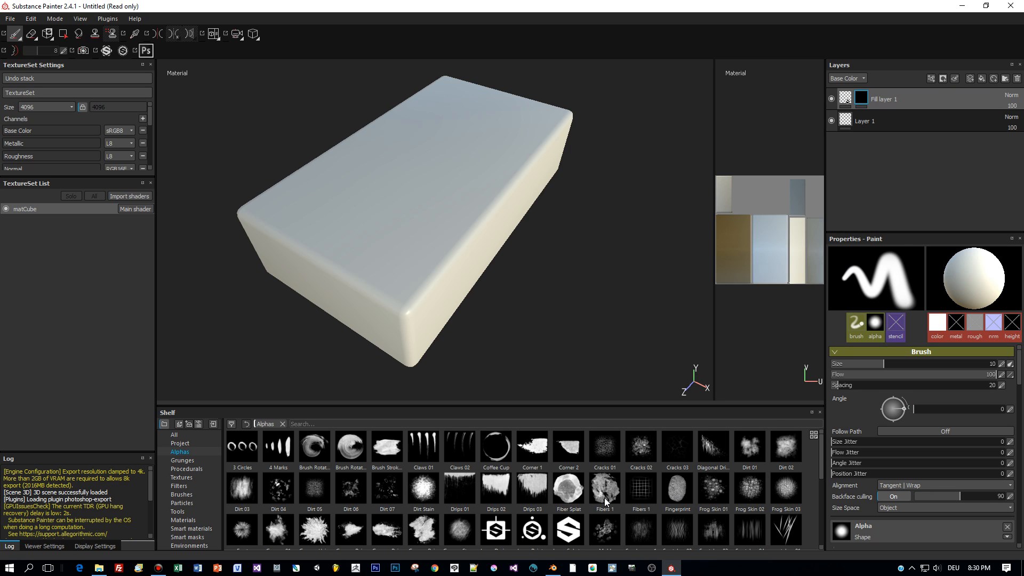
Stamp the Sign Harmful (Square) alpha into the fill layer's mask near a corner of the box's top face
scroll(532, 535, "down", 3)
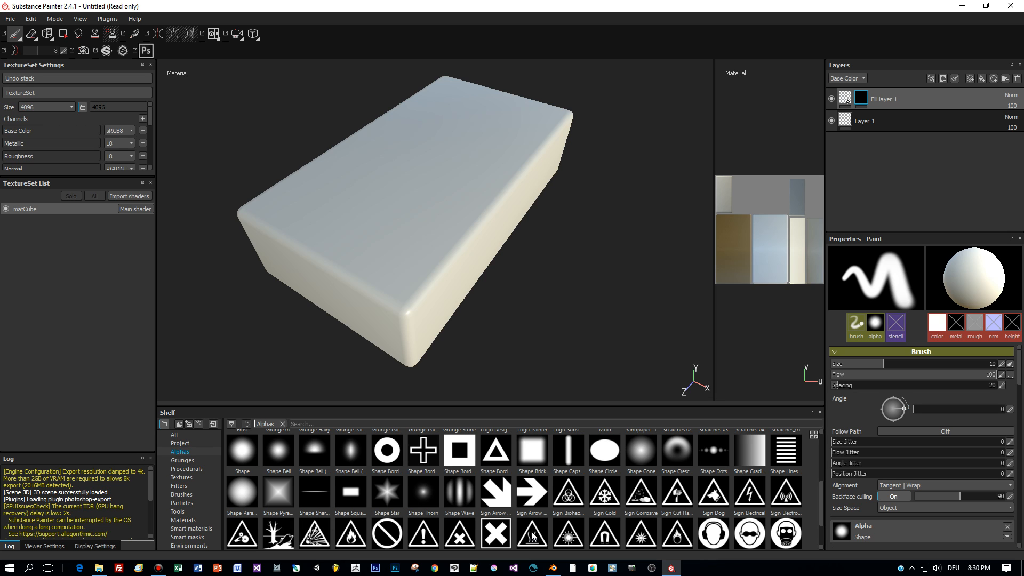
scroll(494, 489, "down", 1)
left_click(495, 485)
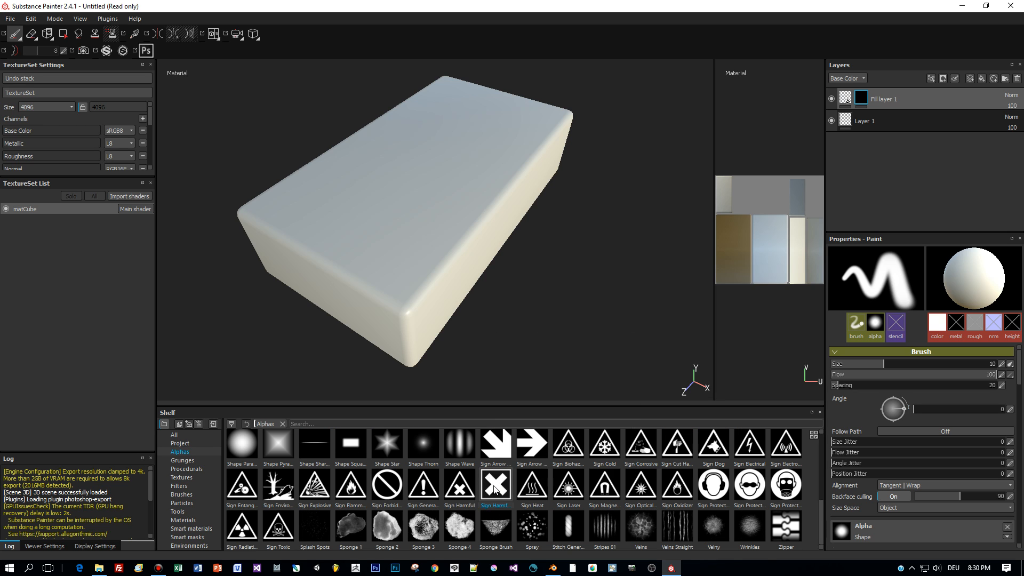
mouse_move(423, 286)
left_mouse_down("alt")
mouse_move(451, 297)
mouse_move(496, 343)
left_mouse_up("alt")
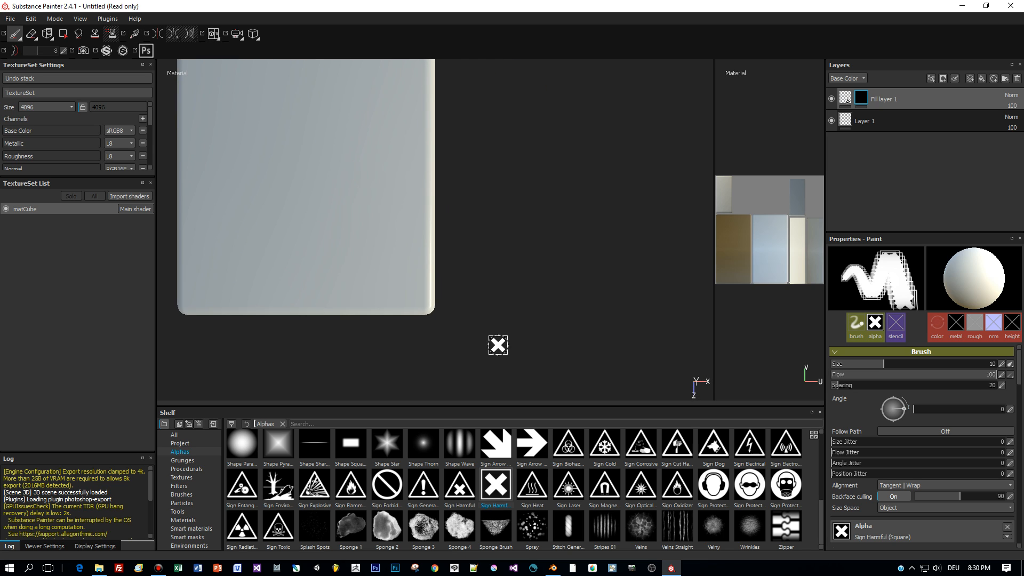
left_click_drag(489, 290, 554, 342, "alt")
scroll(555, 342, "down", 3)
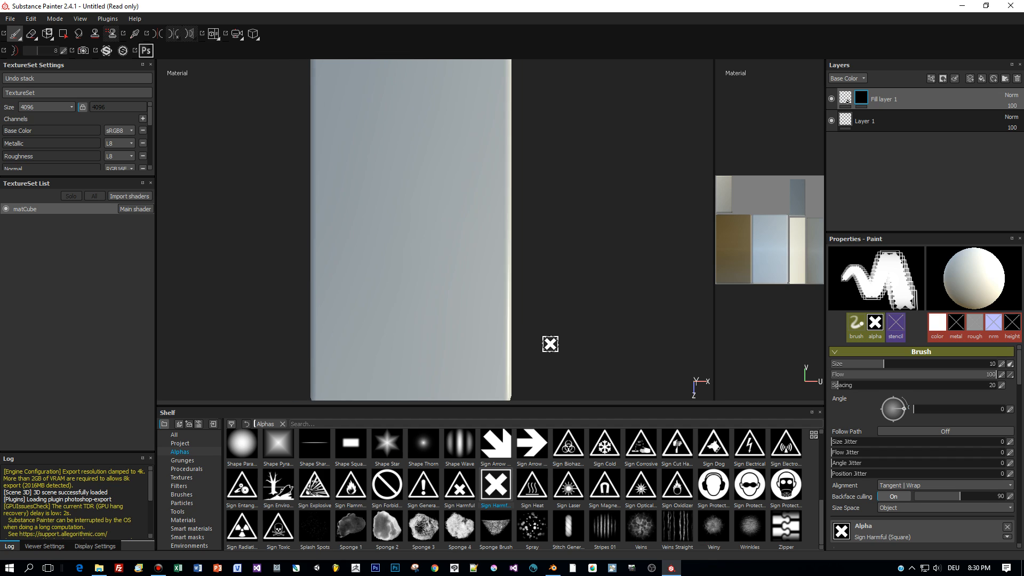
middle_click_drag(559, 311, 579, 409, "alt")
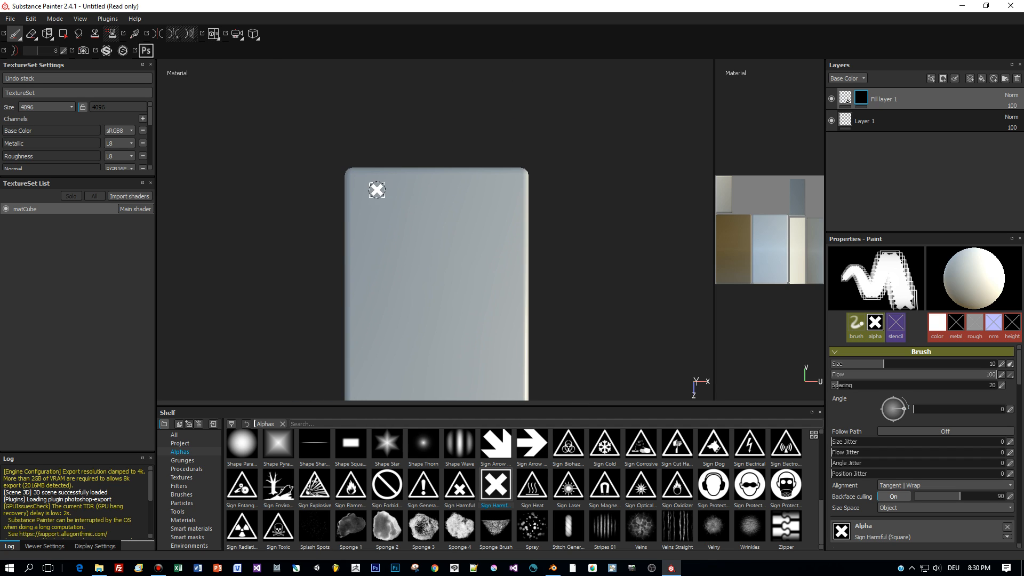
scroll(370, 187, "up", 2)
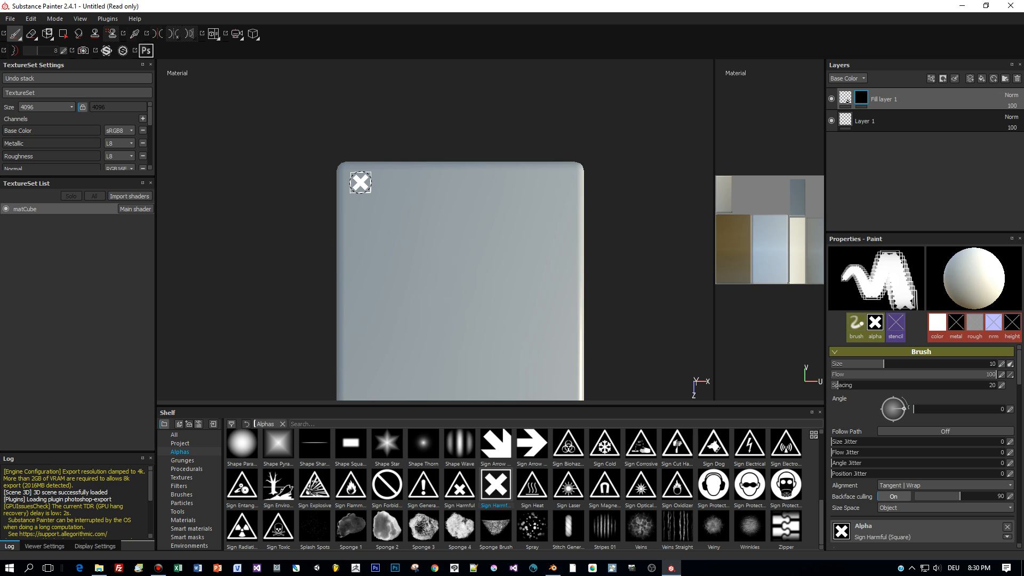
mouse_move(525, 240)
left_mouse_down("alt")
mouse_move(478, 164)
mouse_move(498, 263)
mouse_move(468, 256)
mouse_move(448, 231)
mouse_move(413, 254)
mouse_move(414, 295)
mouse_move(352, 269)
mouse_move(327, 226)
mouse_move(397, 261)
left_mouse_up("alt")
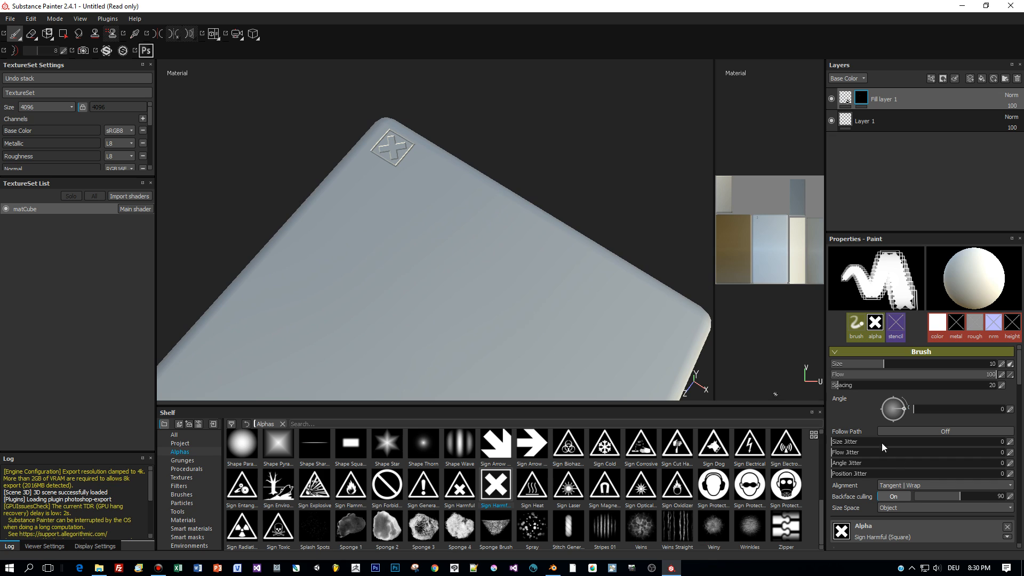
Adjust the fill layer's height, trying a positive value before moving it back slightly below zero
left_click(845, 100)
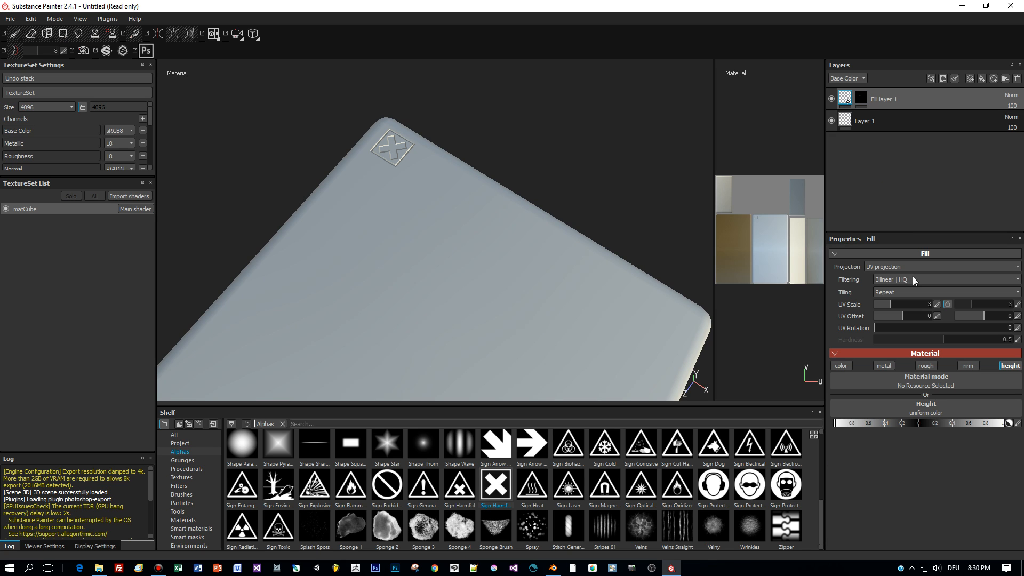
left_click_drag(896, 425, 1008, 427)
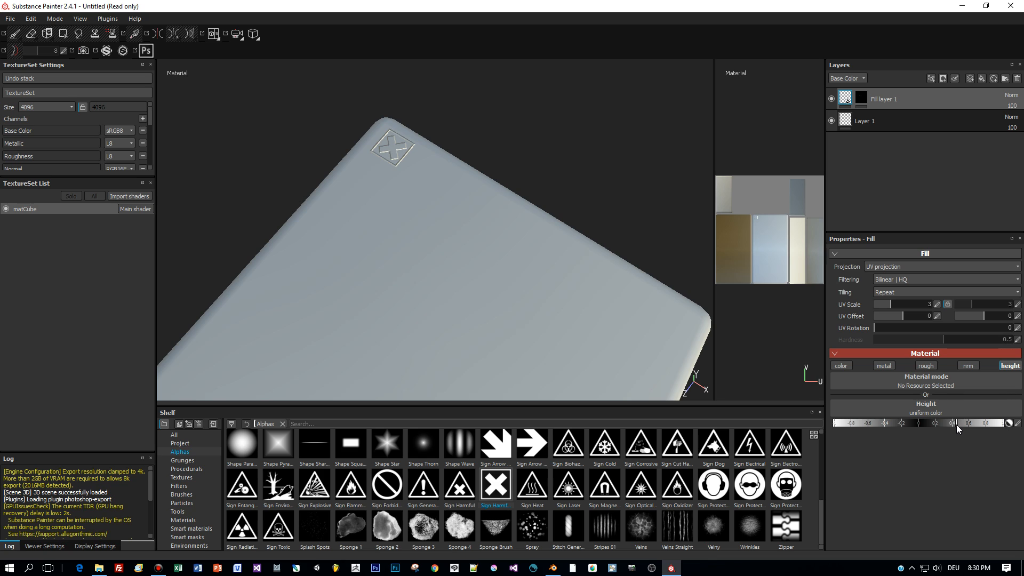
left_click_drag(877, 424, 908, 431)
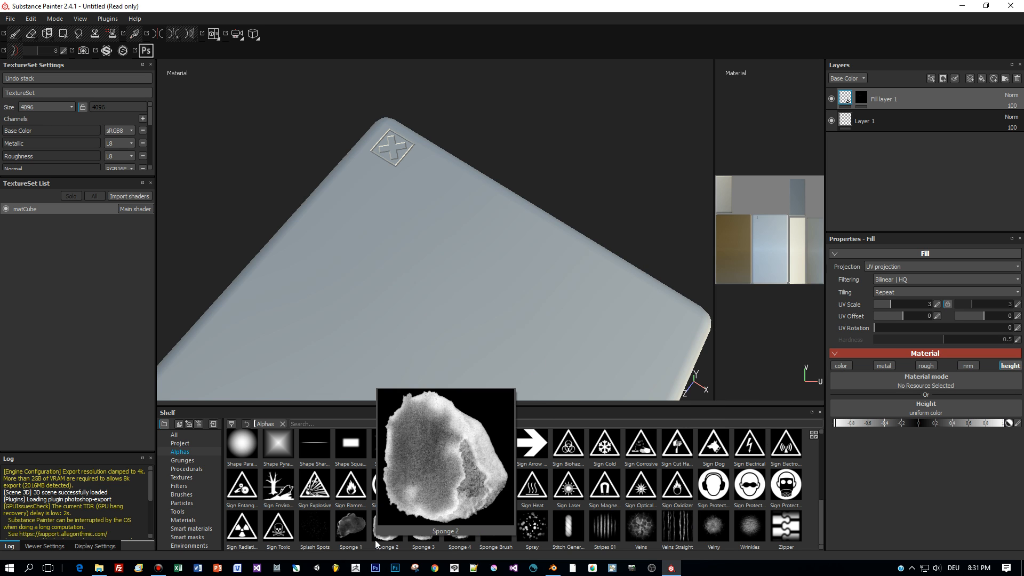
Stamp the Sign Optical Radiation alpha into the fill layer's mask near the middle of the upper face, at brush size about 46
left_click_drag(410, 317, 494, 365, "alt+shift")
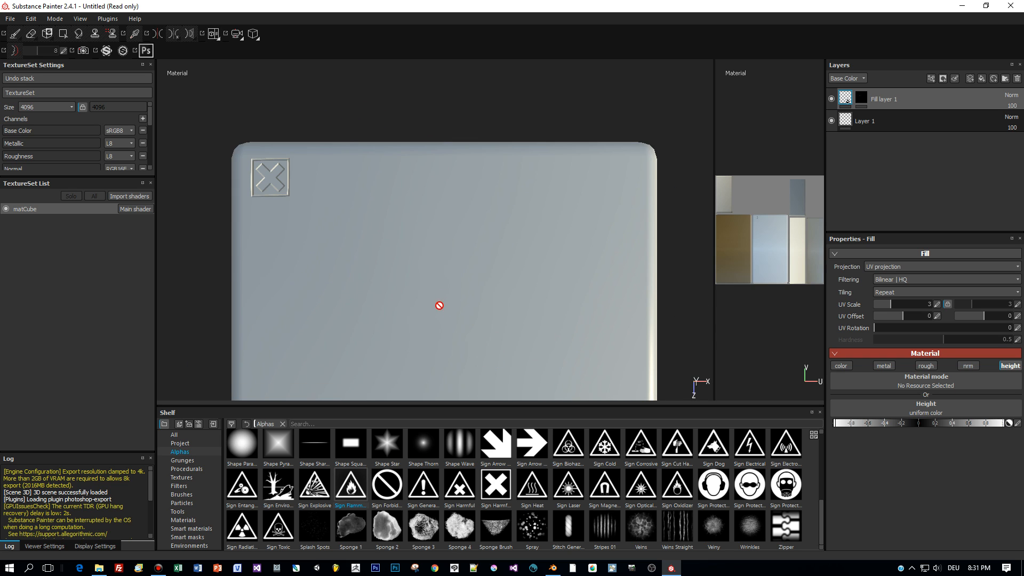
left_click(862, 99)
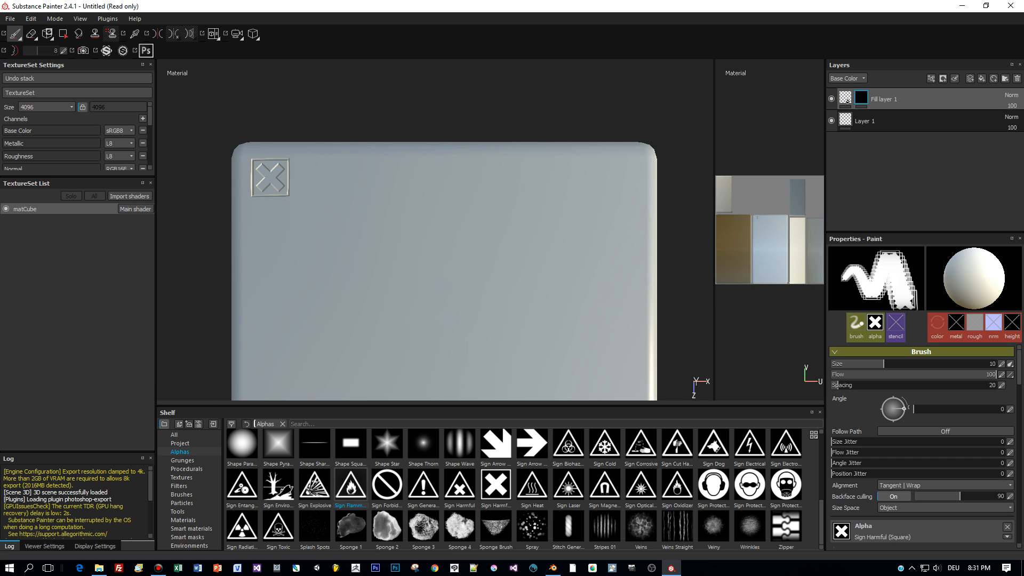
left_click(423, 484)
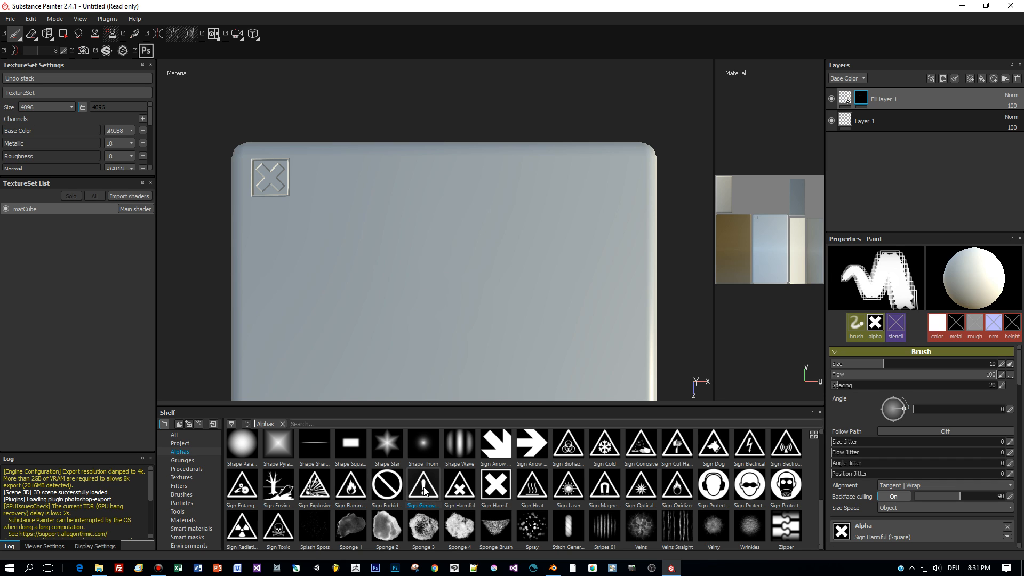
left_click(642, 485)
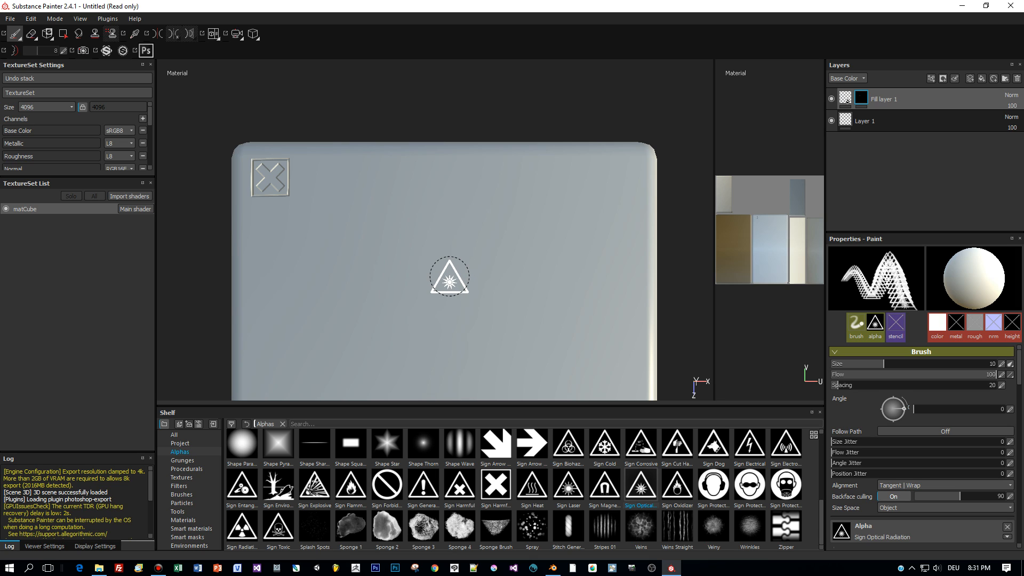
right_click_drag(449, 277, 446, 263, "ctrl")
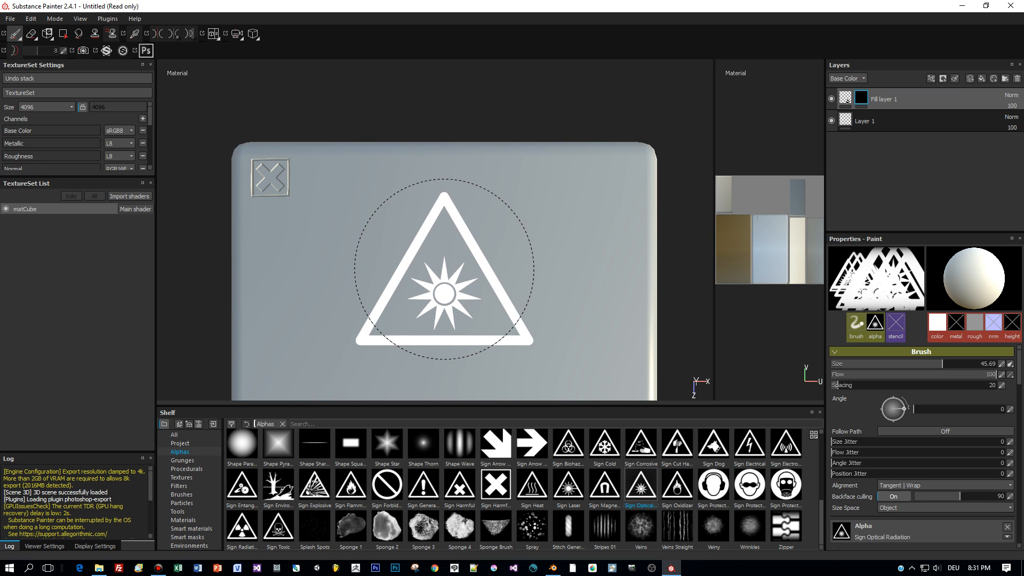
mouse_move(651, 297)
left_mouse_down("alt")
mouse_move(634, 238)
mouse_move(640, 210)
left_mouse_up("alt")
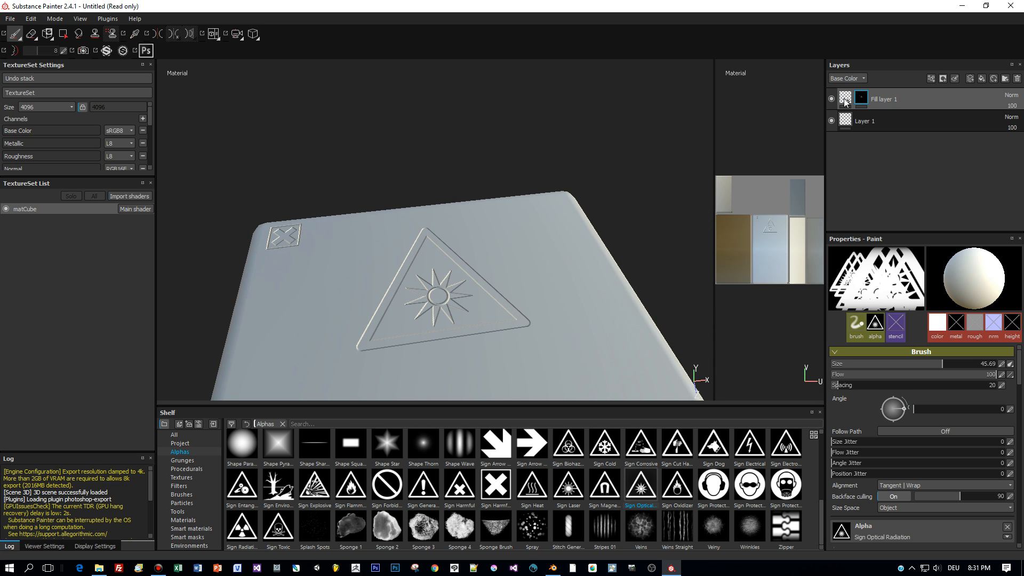
Try lower and higher height values on the fill layer to compare how the stamped signs look
left_click(846, 99)
left_click_drag(916, 422, 867, 426)
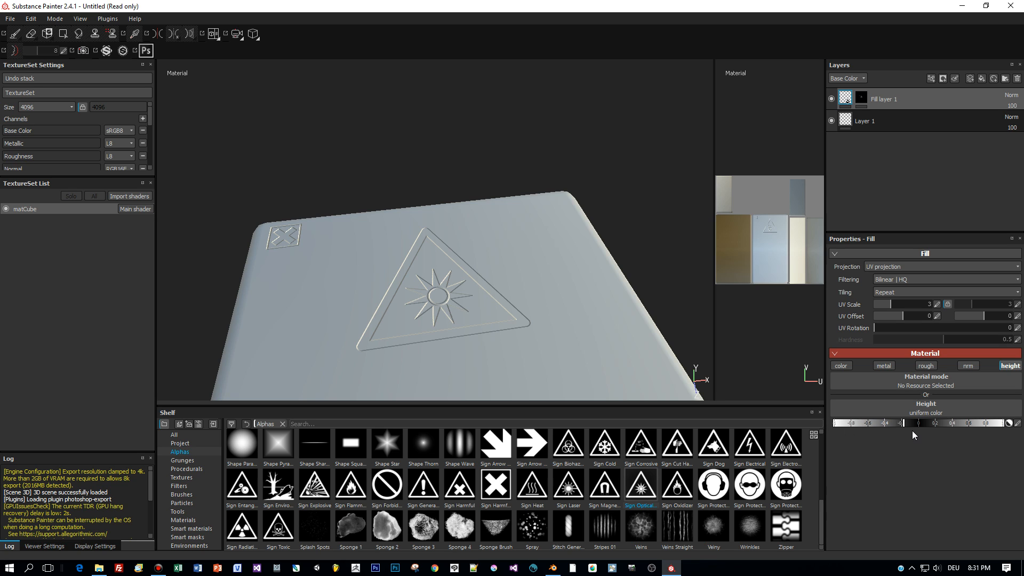
left_click_drag(914, 430, 1011, 430)
left_click_drag(695, 203, 662, 272, "alt")
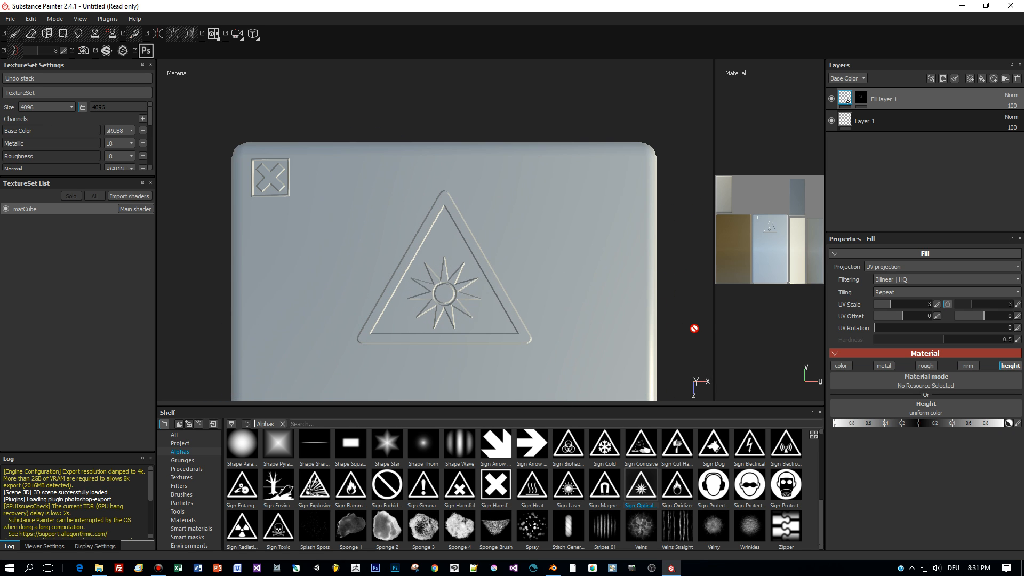
Stamp the Veins alpha into the fill layer's mask on the lower half of the same face, at brush size about 73
scroll(695, 329, "up", 3, "alt")
scroll(690, 329, "down", 3, "alt")
right_click_drag(687, 329, 539, 167, "alt")
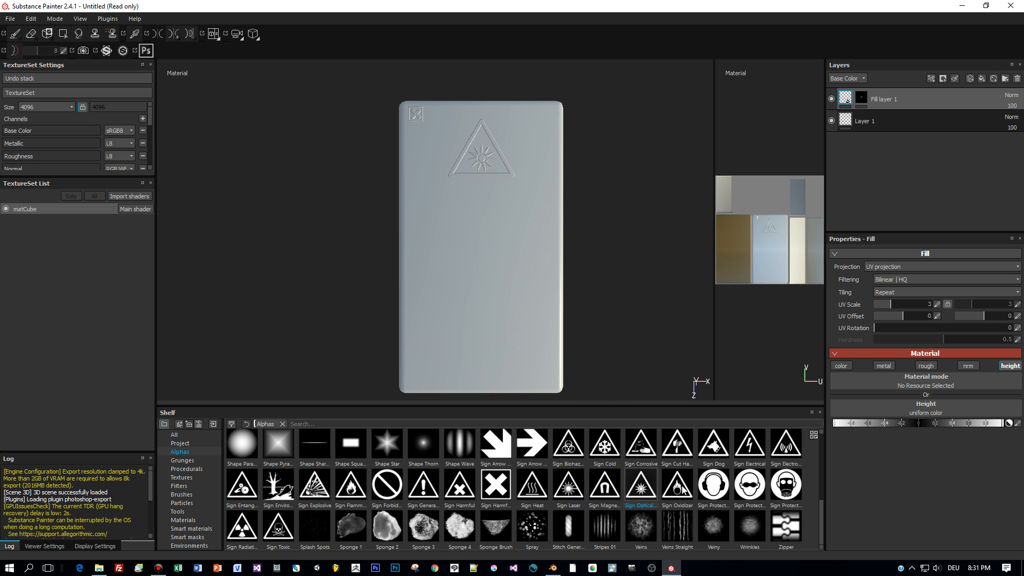
scroll(640, 496, "up", 5)
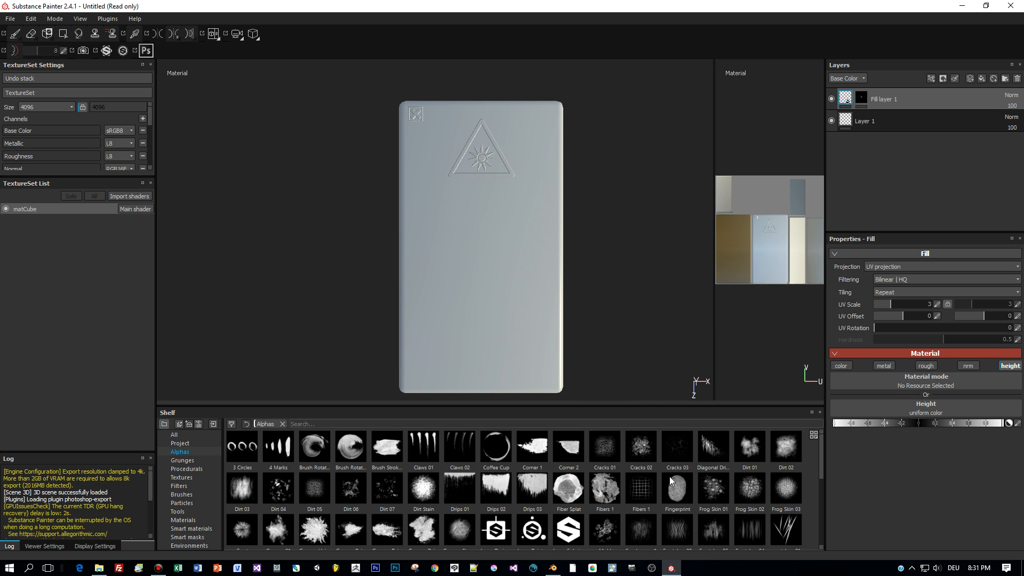
scroll(655, 482, "down", 5)
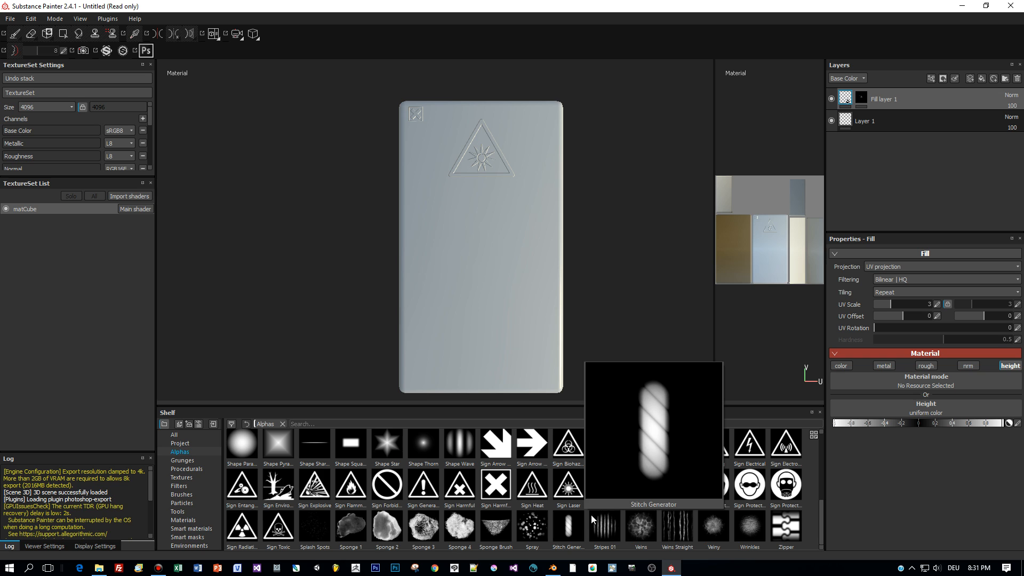
mouse_move(640, 528)
left_mouse_down()
mouse_move(512, 343)
mouse_move(820, 336)
mouse_move(875, 96)
mouse_move(861, 99)
left_mouse_up()
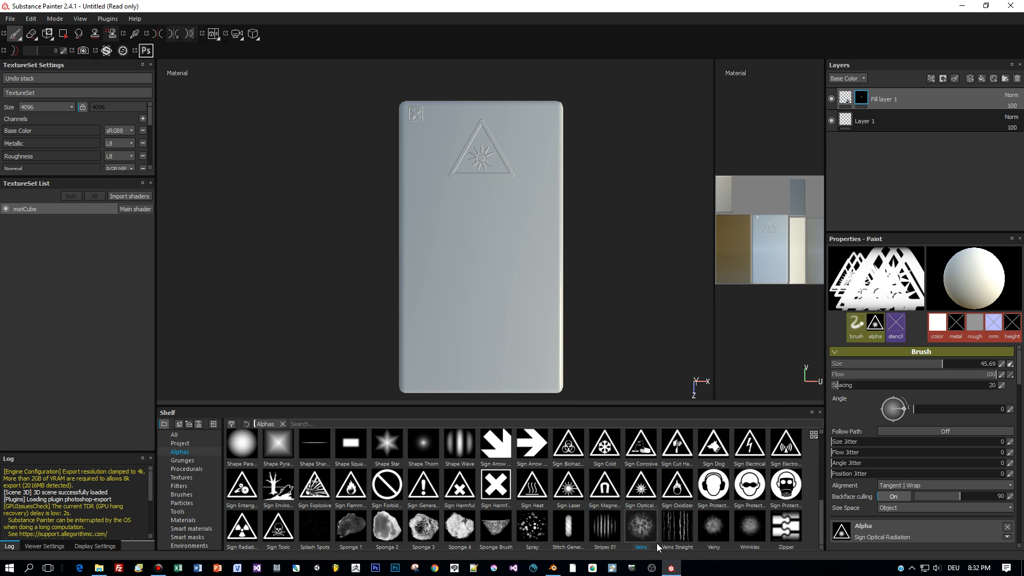
left_click(642, 530)
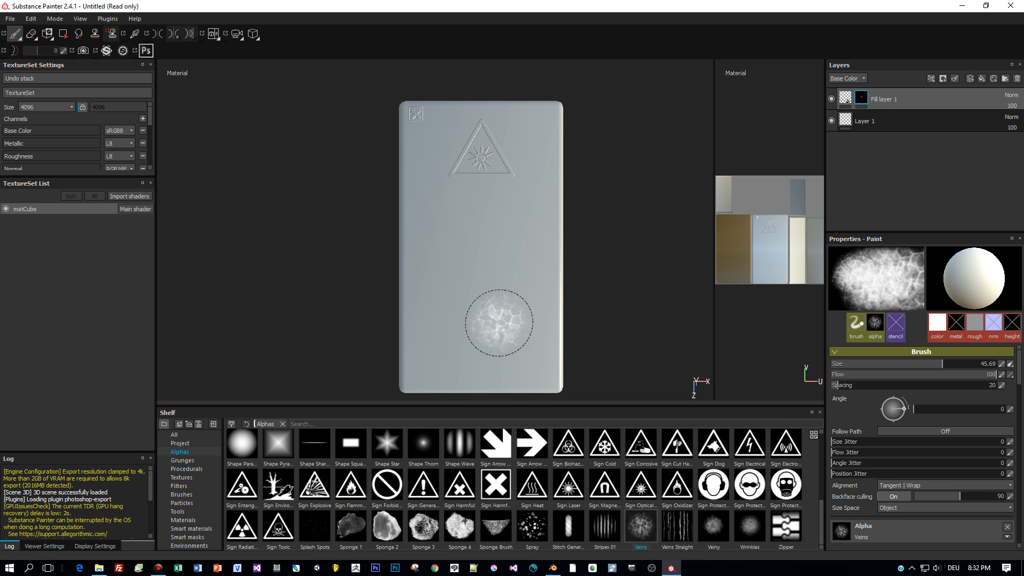
right_click_drag(498, 323, 520, 322, "ctrl")
left_click(499, 321)
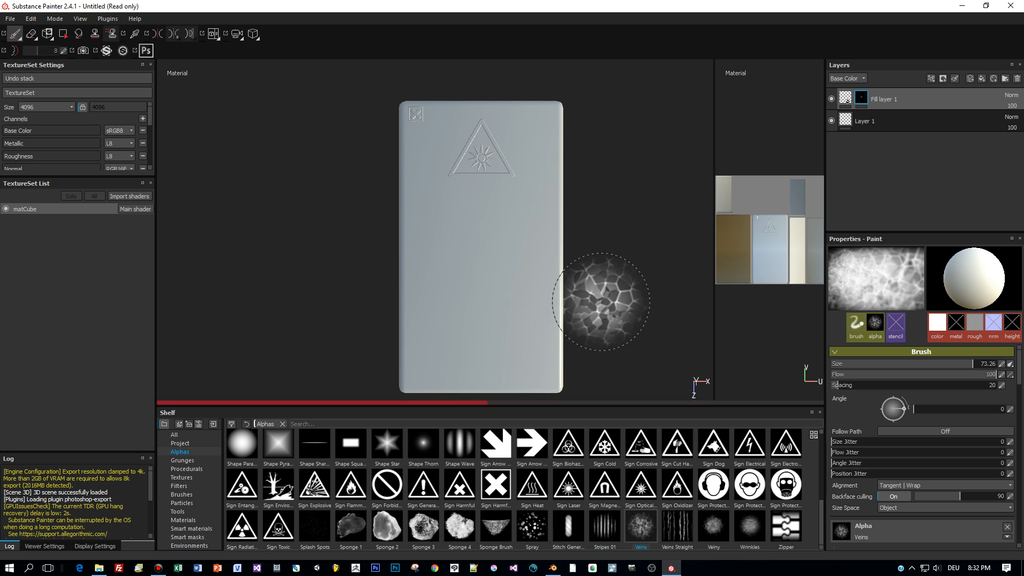
left_click_drag(643, 302, 663, 251, "alt")
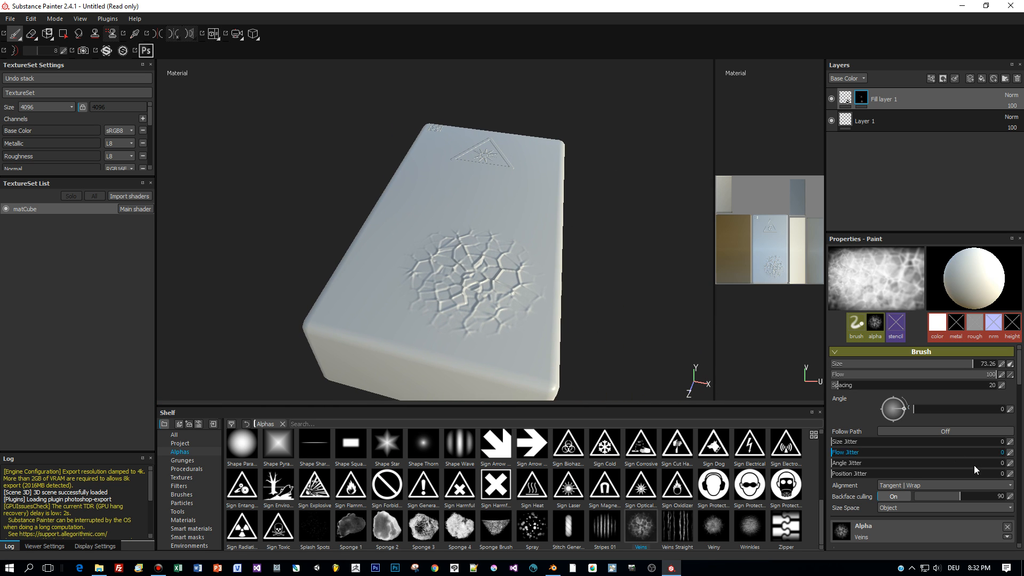
Readjust the fill layer's height for the stamped details and save the project as cube
left_click(845, 97)
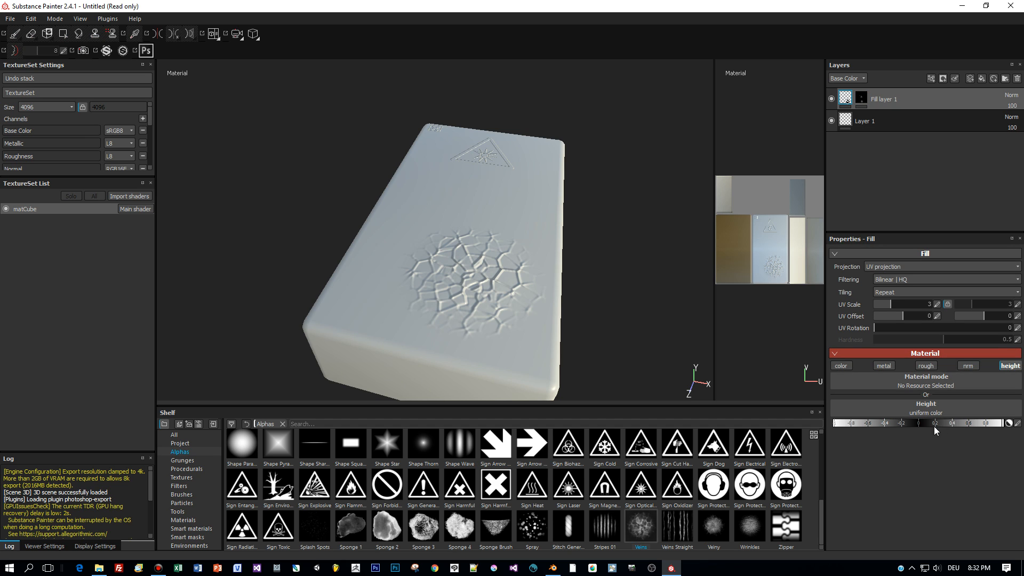
mouse_move(904, 423)
left_mouse_down()
mouse_move(822, 427)
mouse_move(890, 427)
mouse_move(849, 424)
left_mouse_up()
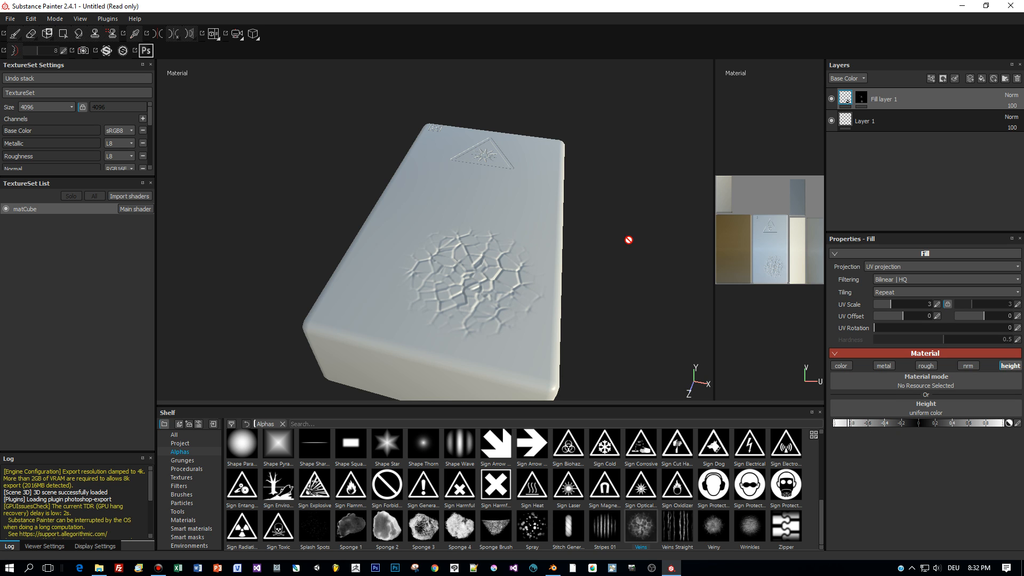
left_click_drag(631, 238, 548, 259, "alt")
key("ctrl+s")
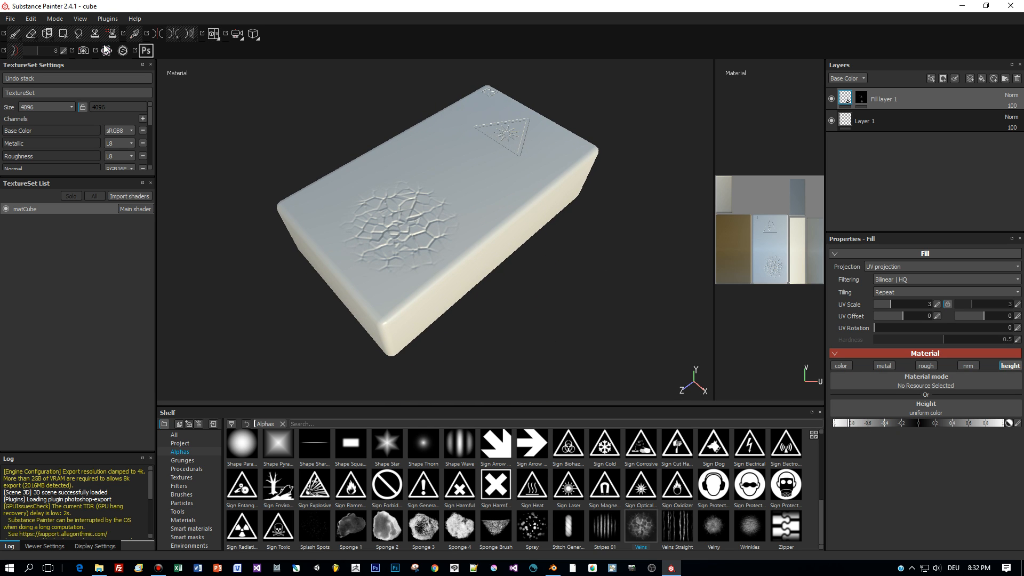
Open the texture export settings and look through the available output configurations
left_click(11, 21)
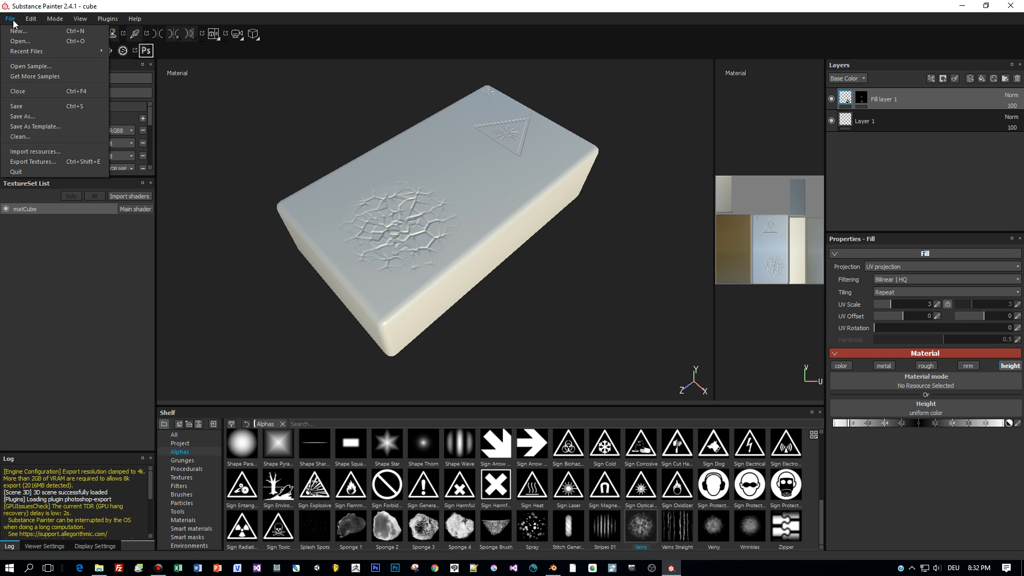
left_click(33, 161)
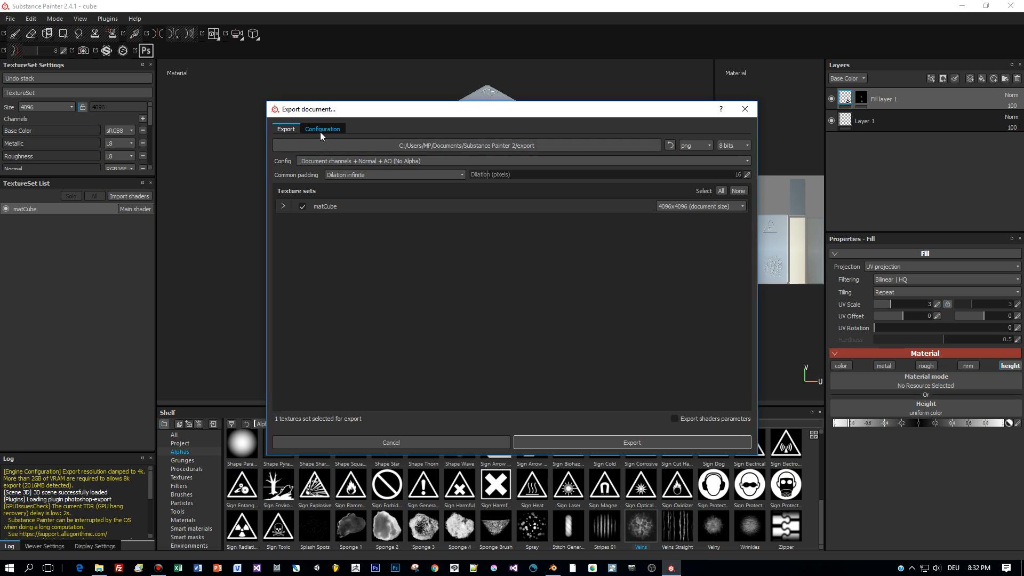
left_click(327, 161)
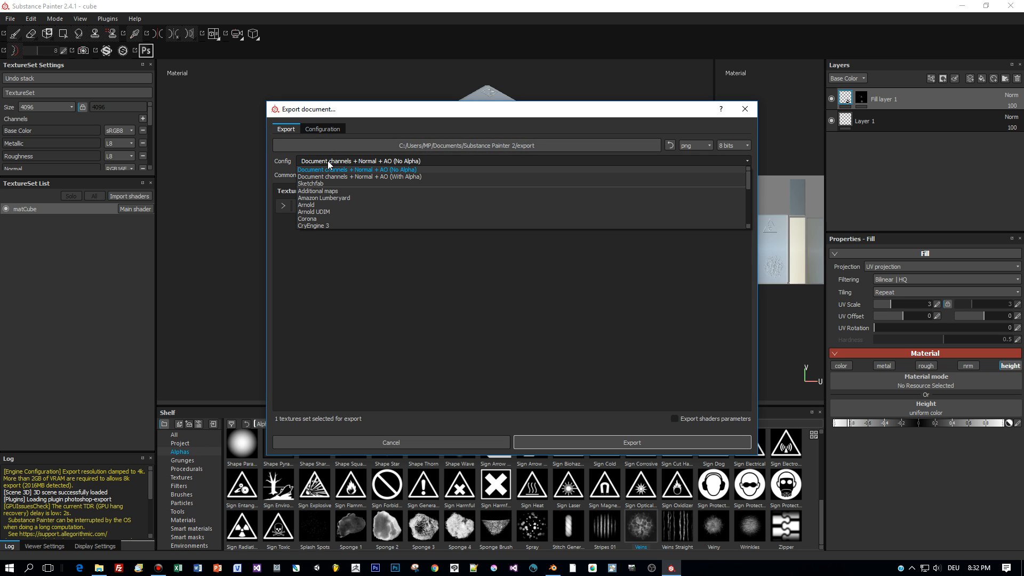
scroll(324, 219, "down", 6)
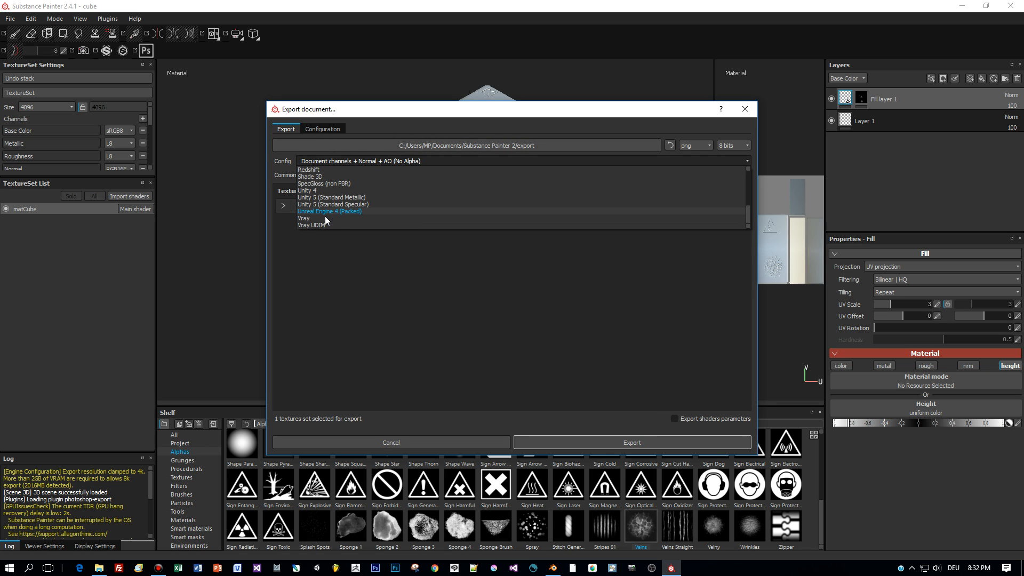
scroll(325, 216, "up", 2)
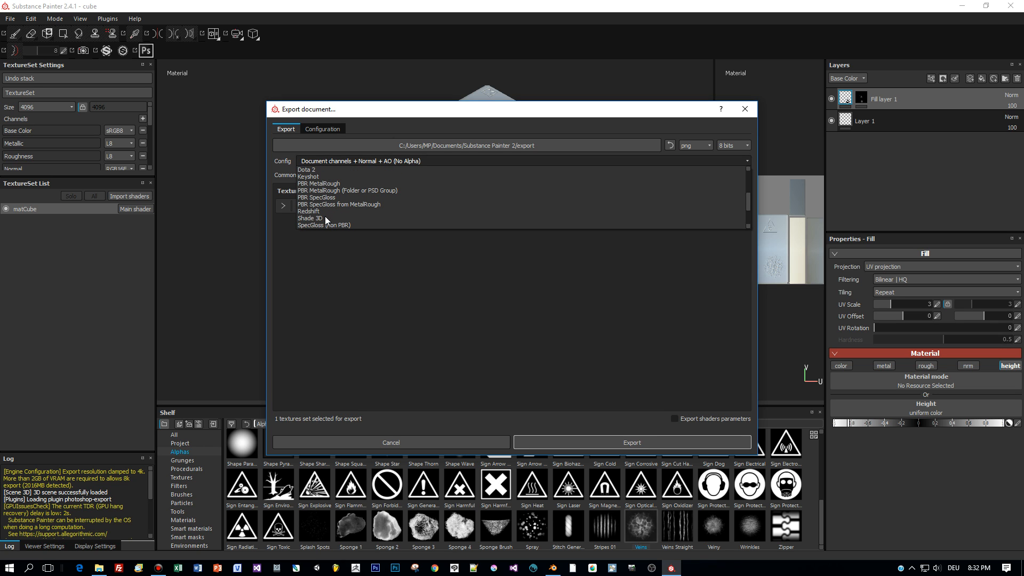
scroll(325, 216, "down", 2)
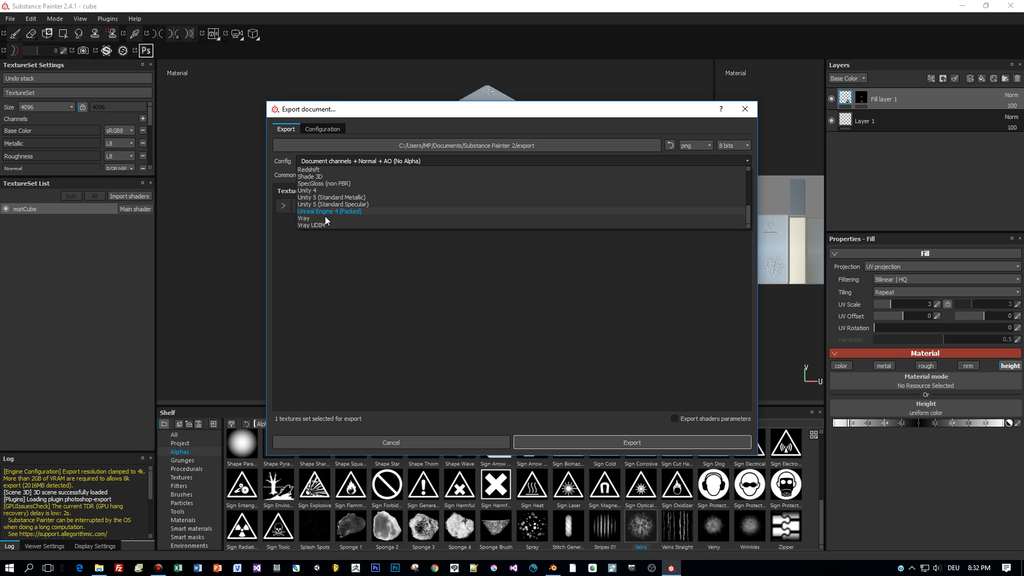
Create a new export preset named Normals
left_click(321, 130)
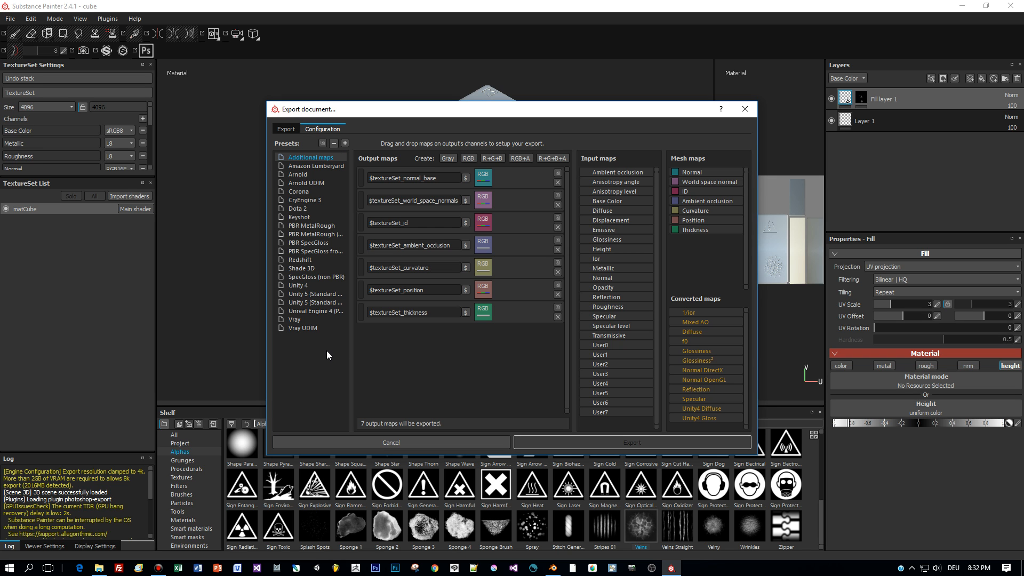
left_click(331, 286)
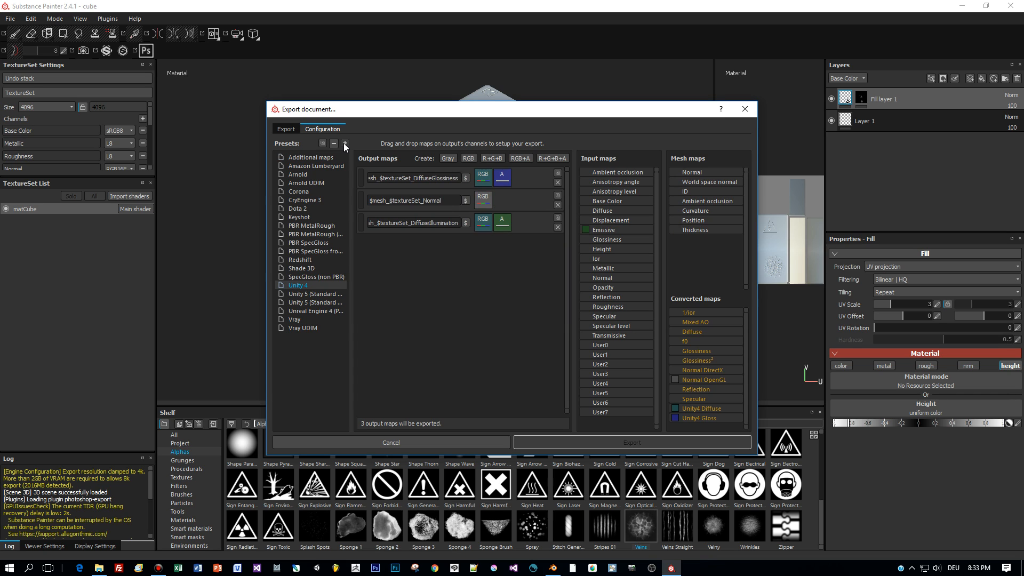
left_click(344, 143)
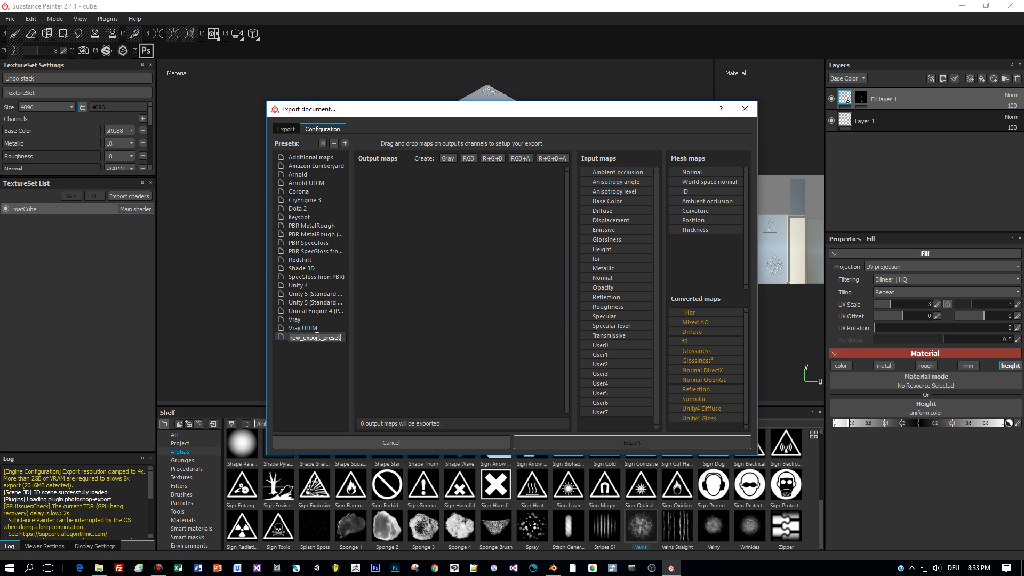
type("Normals")
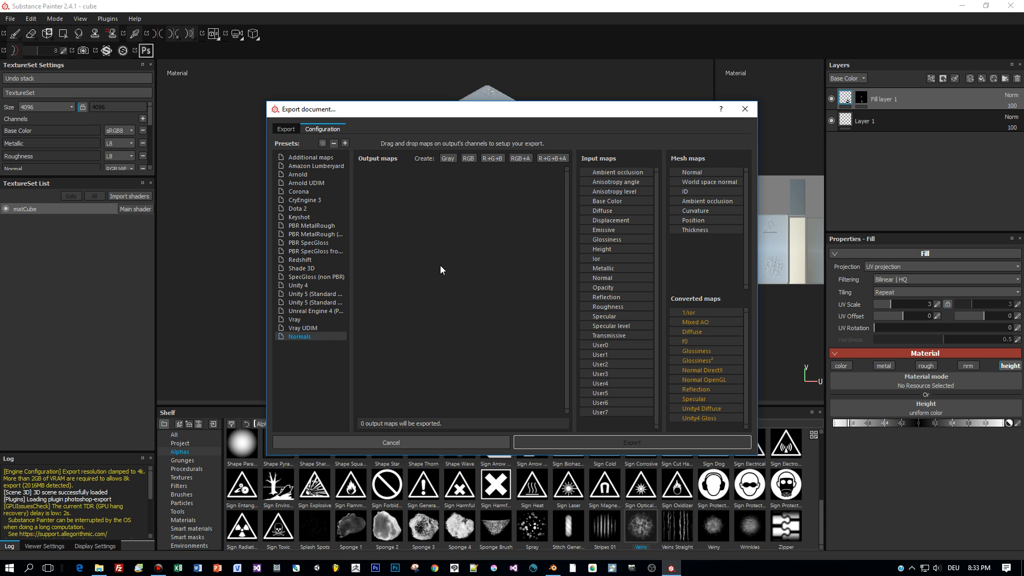
Add an RGB output map to the Normals preset and assign the RGB channels of the converted Normal OpenGL map to it
left_click(469, 159)
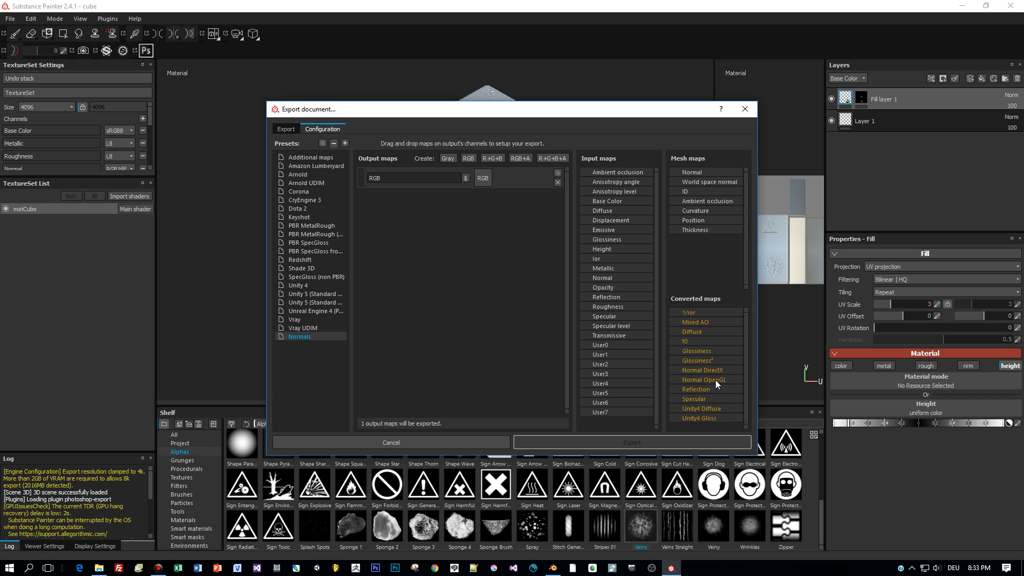
left_click_drag(697, 378, 483, 183)
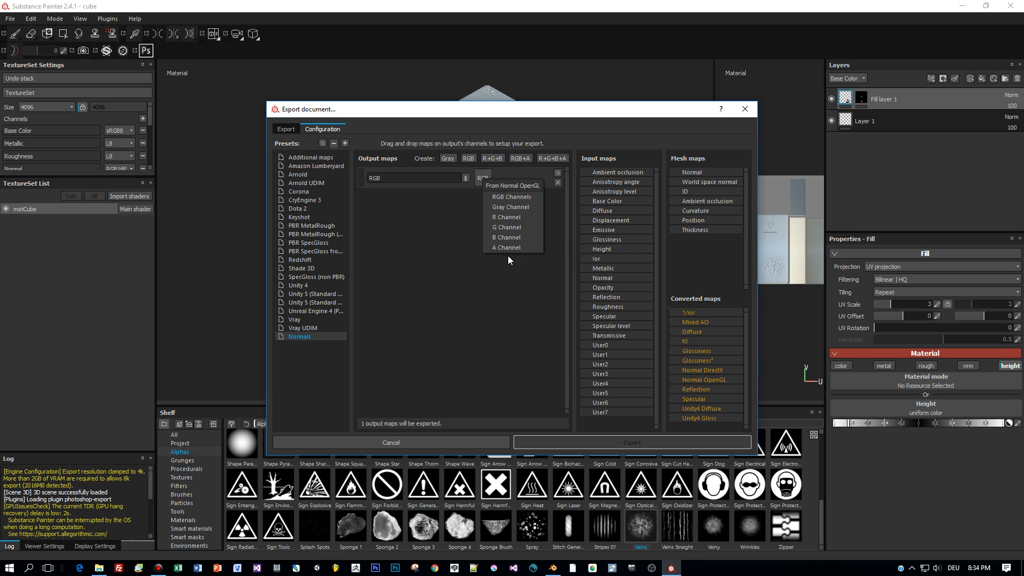
left_click(525, 197)
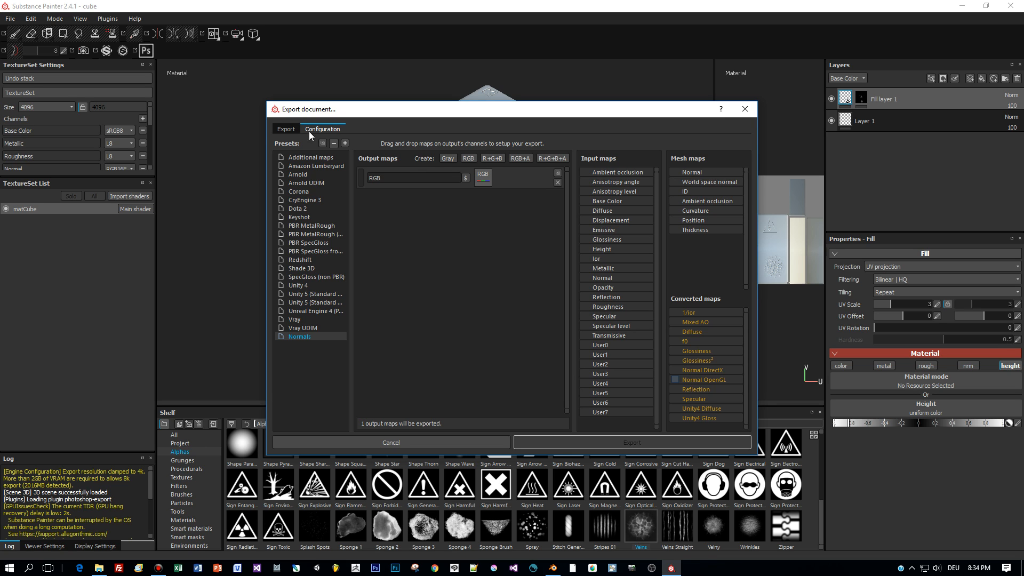
Set the configuration for the texture export to the Normals preset
left_click(282, 130)
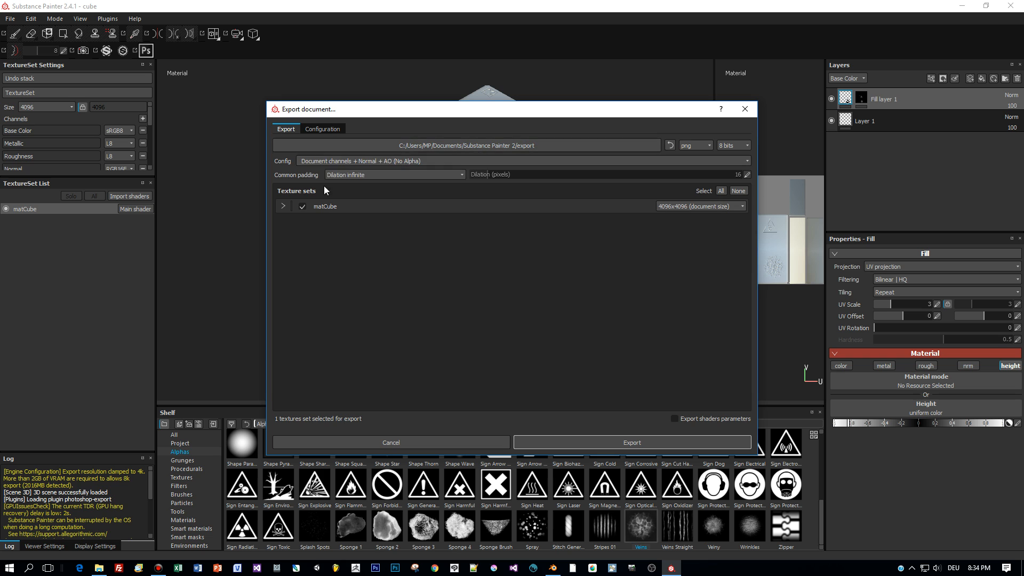
left_click(338, 163)
scroll(341, 200, "down", 5)
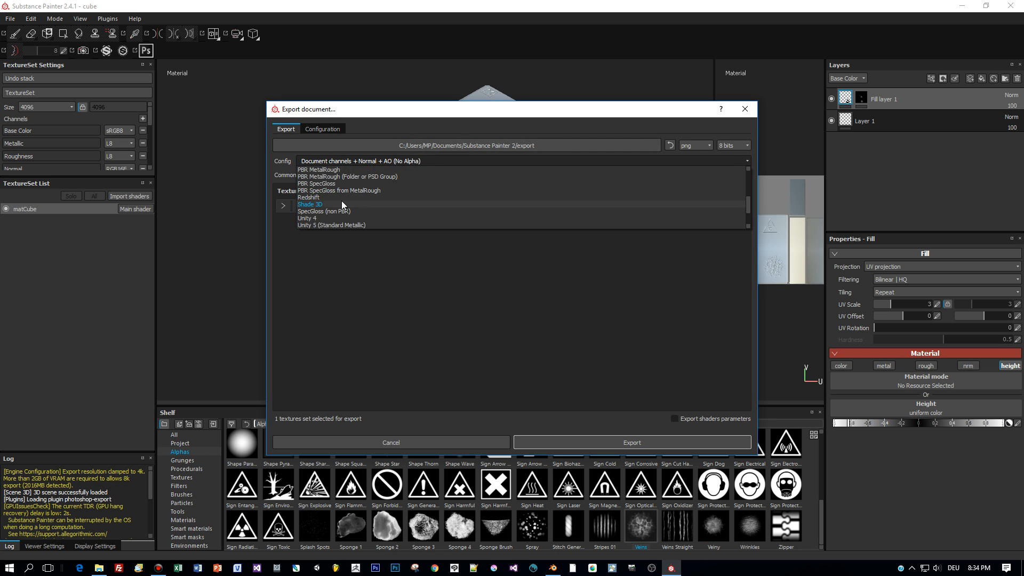
scroll(342, 200, "down", 1)
left_click(319, 223)
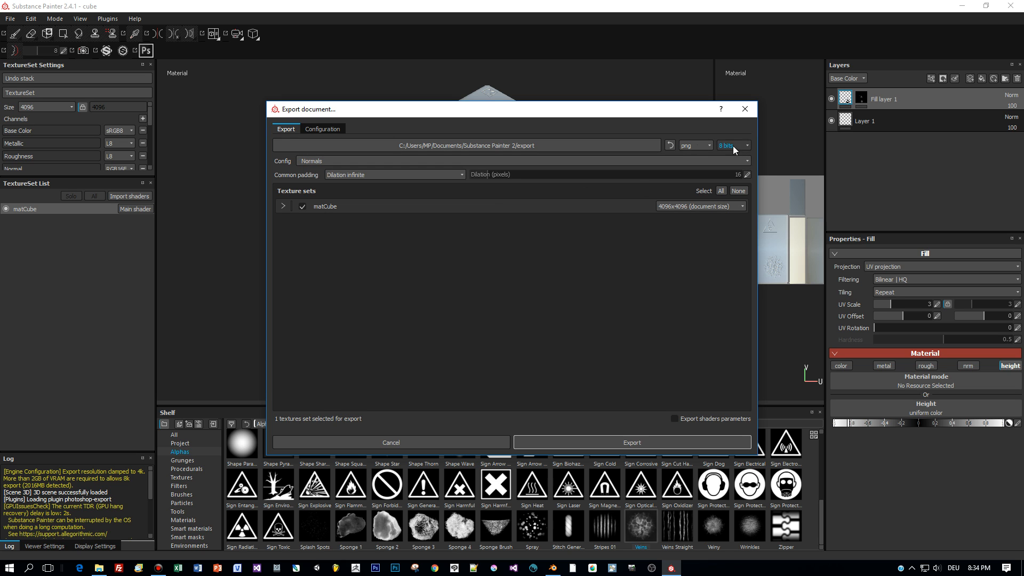
Set the export folder to C:/tutorial_tmp, export the texture as an 8-bit PNG and open the folder containing it
left_click(632, 144)
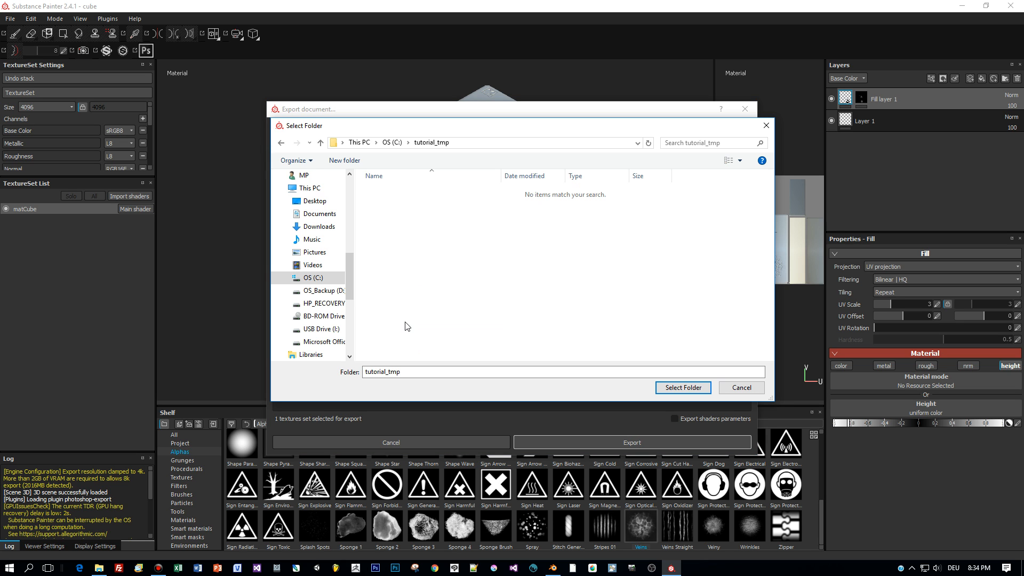
left_click(682, 387)
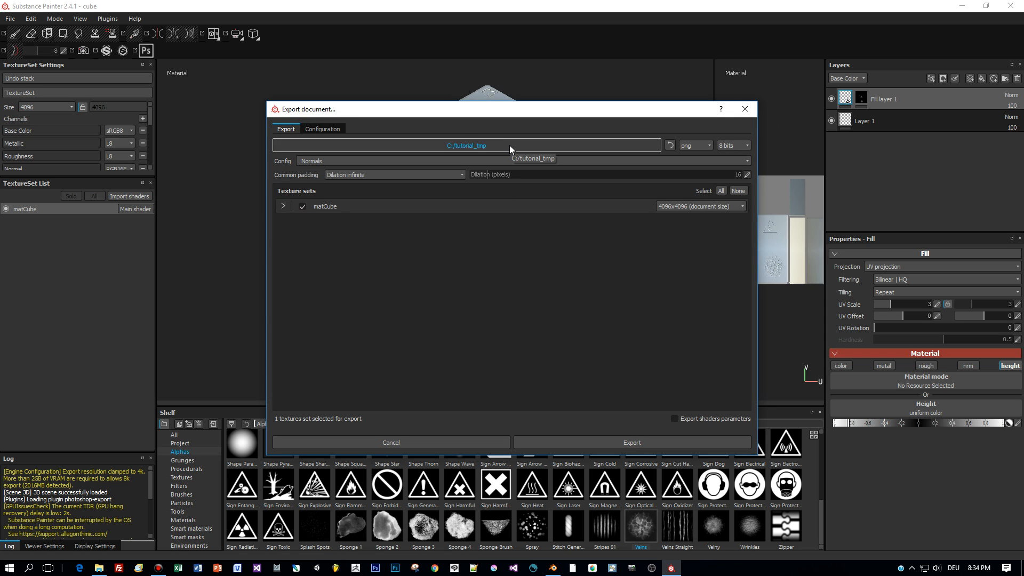
left_click(587, 443)
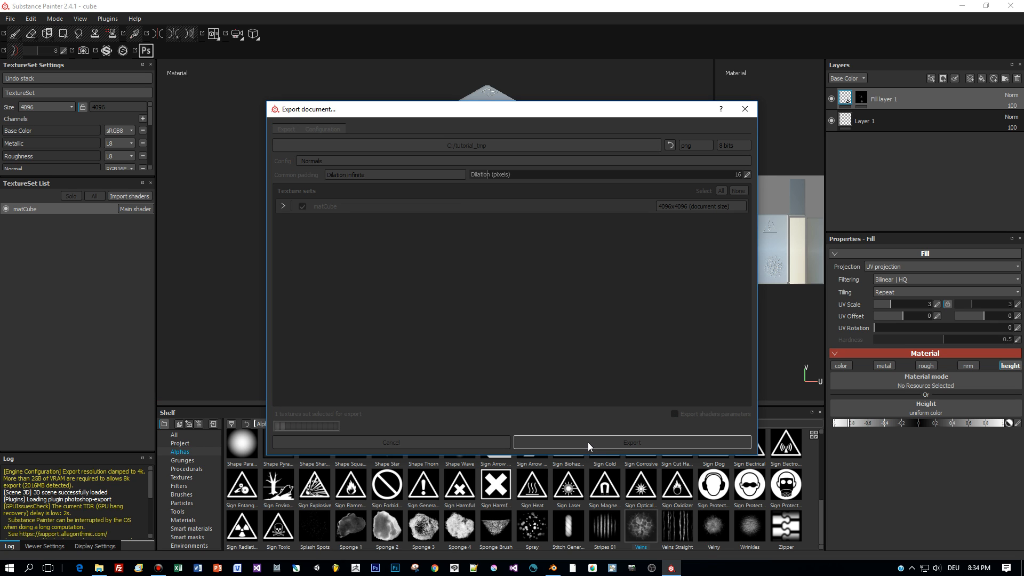
left_click(493, 292)
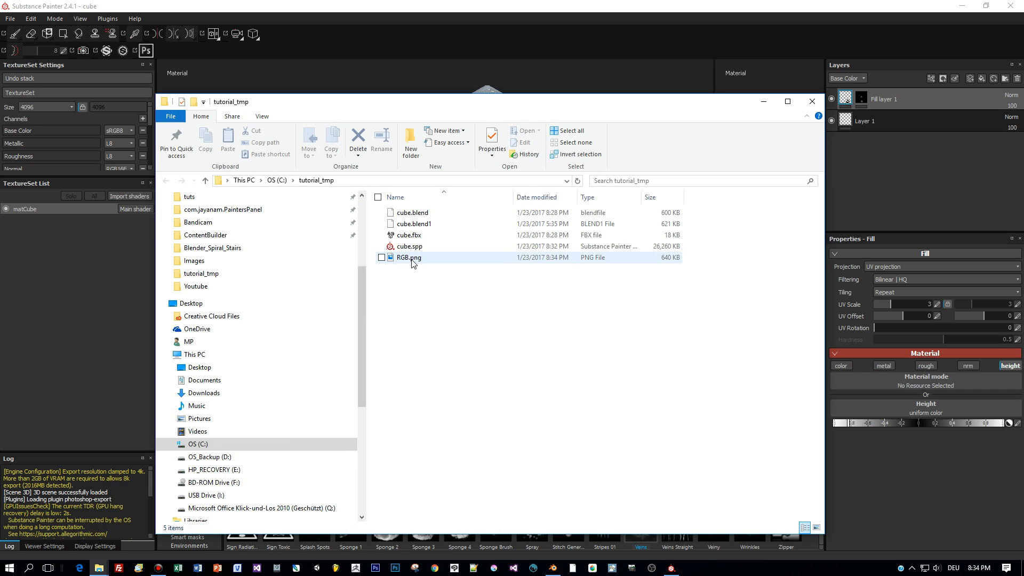
Rename the exported RGB.png file as normals.png
left_click(417, 259)
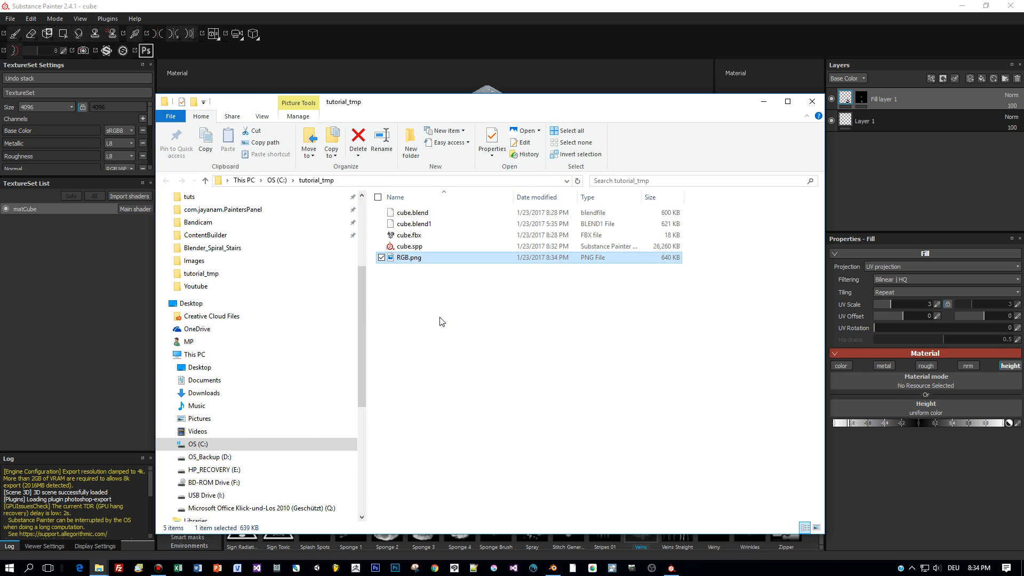
key("F2")
type("Normals")
key("Home")
key("Delete")
type("n")
key("Return")
Switch to Blender, enlarge the area below the rendered preview and turn it into a Node Editor showing the matCube material
mouse_move(554, 569)
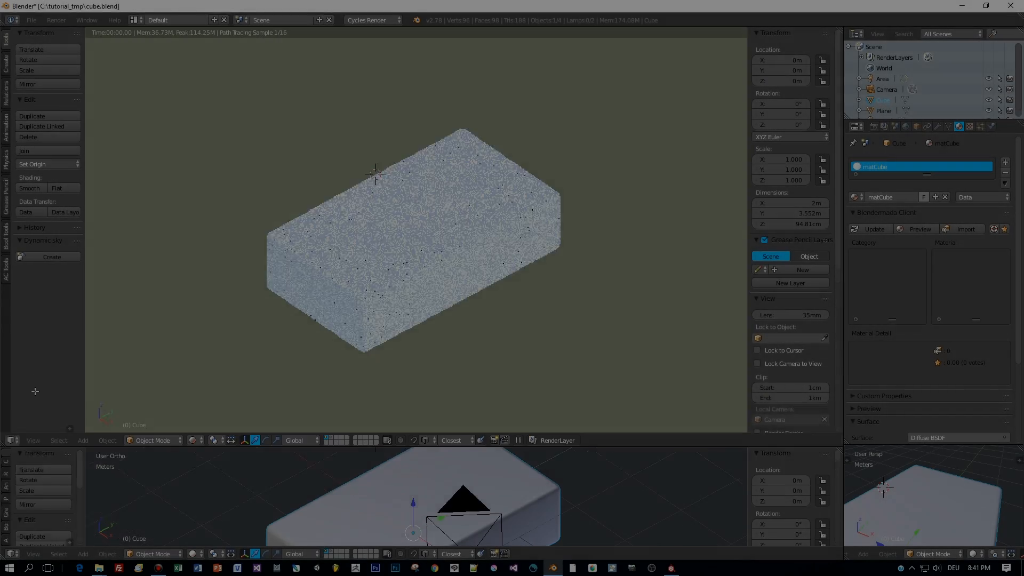
left_click_drag(35, 392, 80, 207)
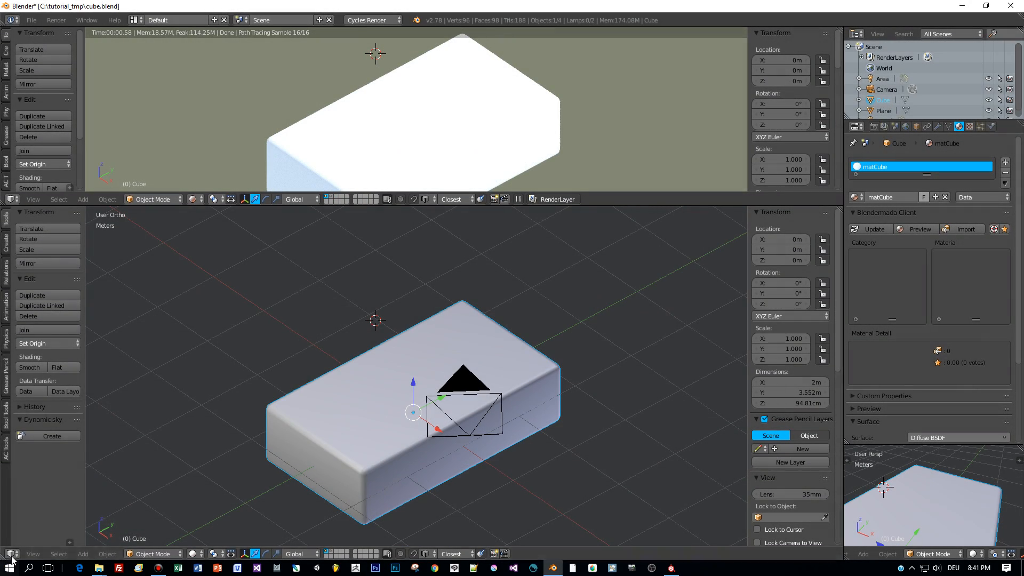
left_click(12, 554)
left_click(62, 425)
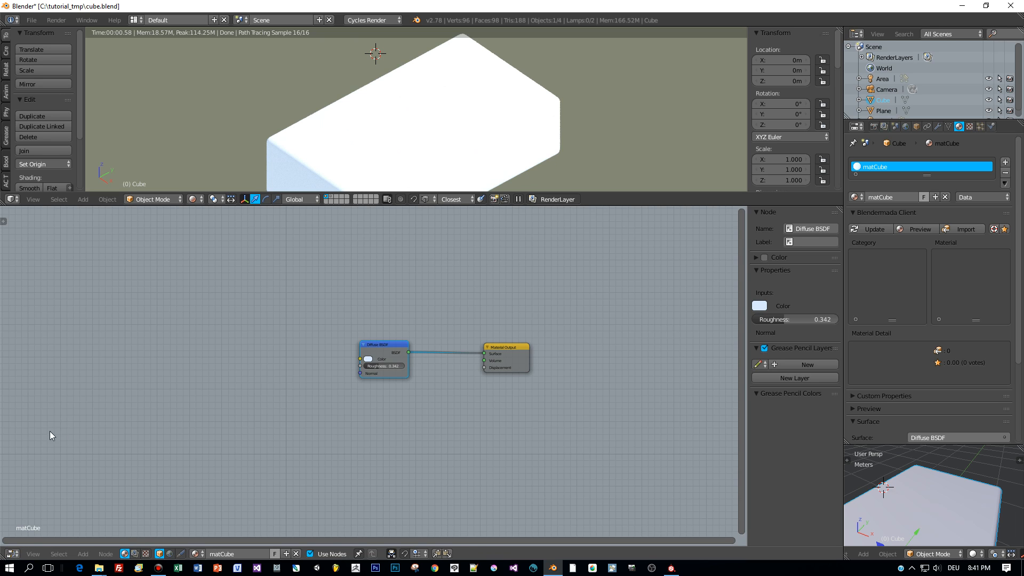
Add an Image Texture node beside the Diffuse BSDF node and assign the normals.png image to it
left_click_drag(395, 345, 427, 346)
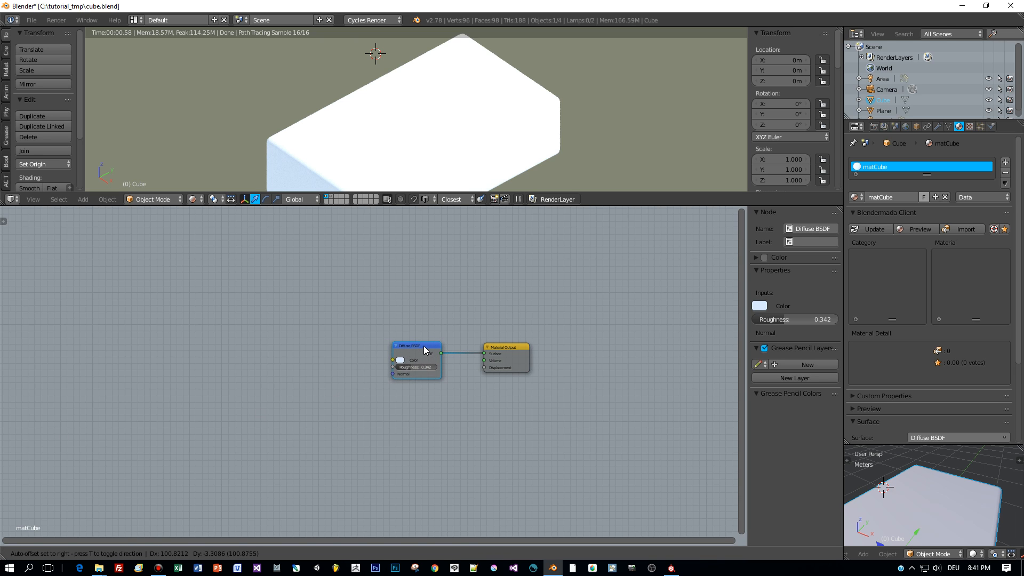
key("shift+a")
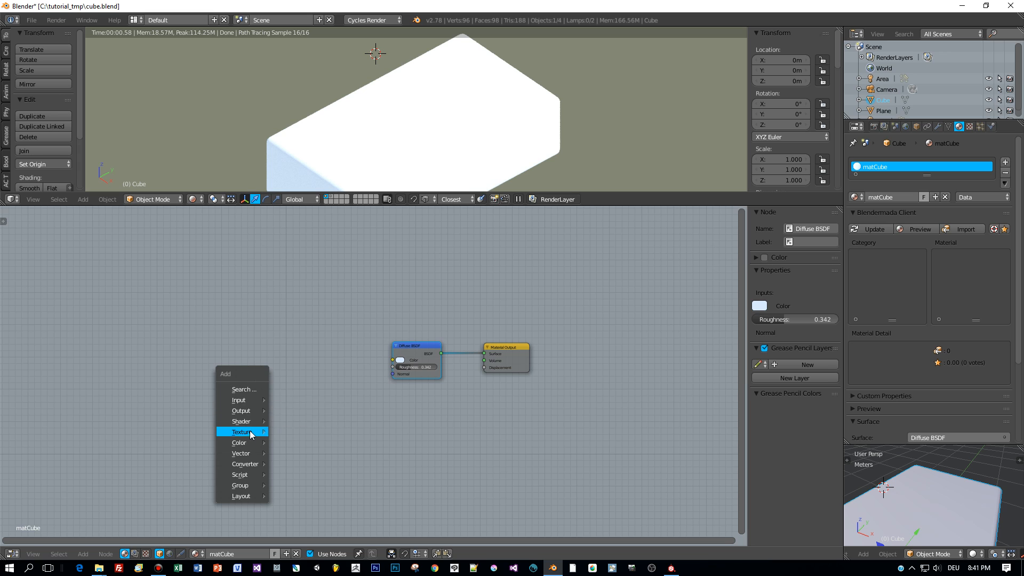
mouse_move(249, 431)
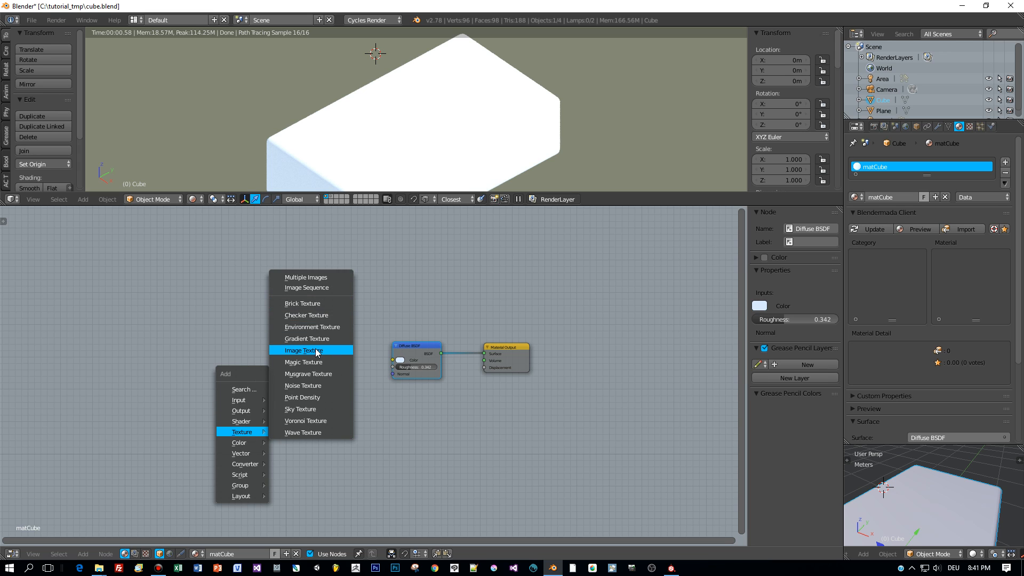
left_click(318, 350)
left_click(306, 384)
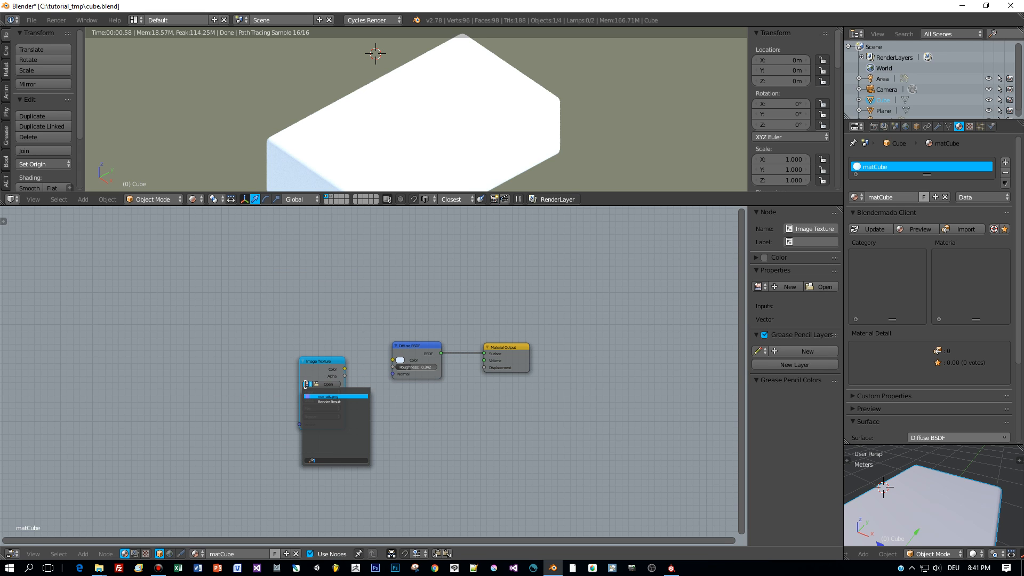
left_click(334, 396)
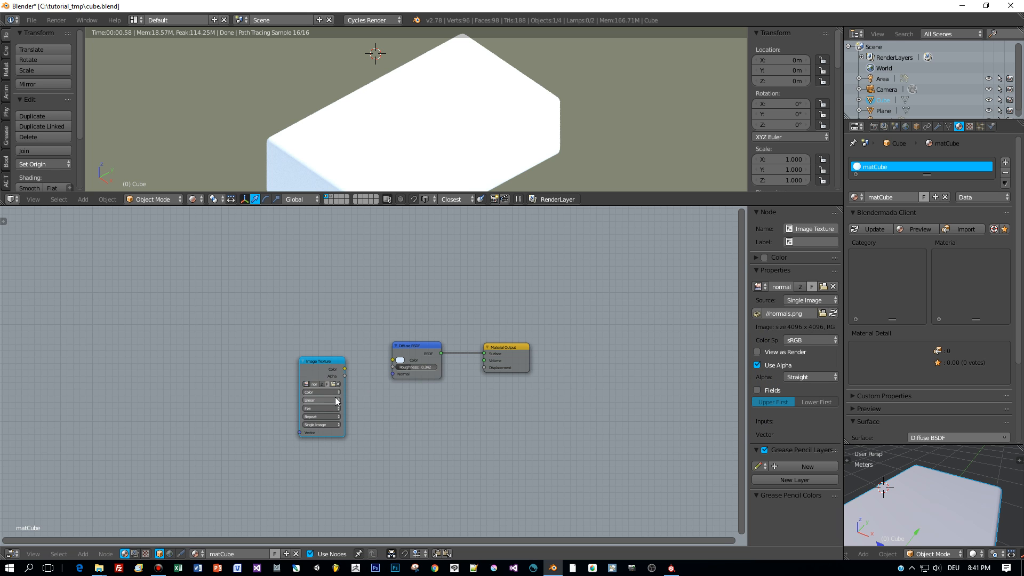
scroll(335, 397, "up", 4)
scroll(335, 397, "down", 1)
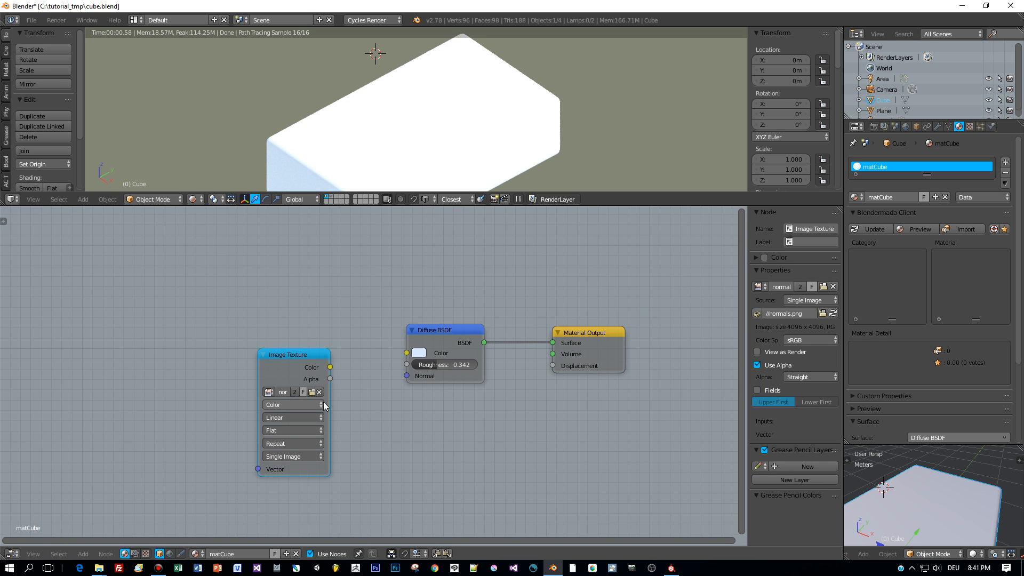
Move the Diffuse BSDF node up and darken its color to a medium grey-blue
left_click_drag(465, 328, 459, 281)
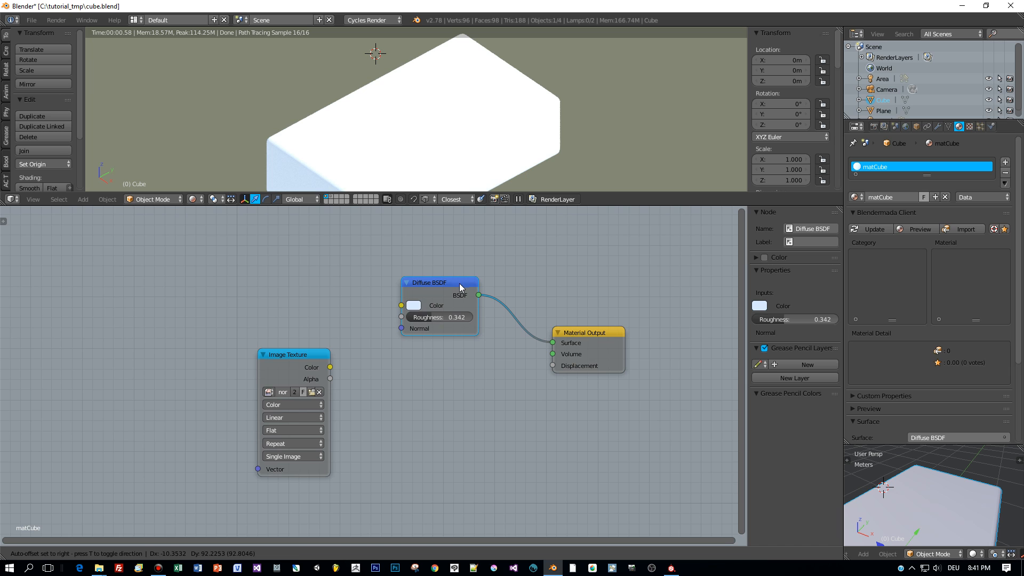
left_click(574, 331)
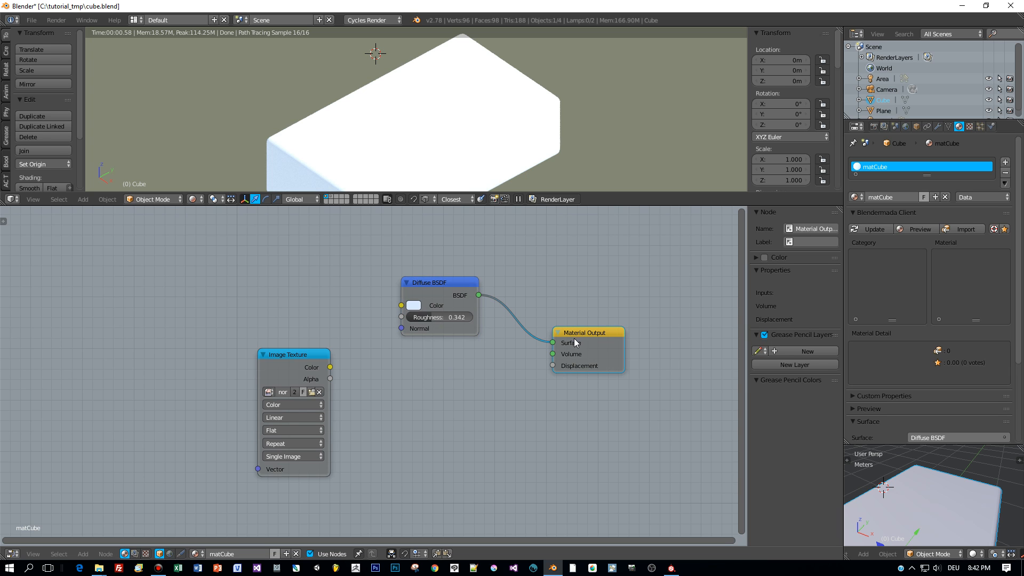
left_click(414, 305)
left_click(495, 169)
left_click_drag(494, 169, 495, 185)
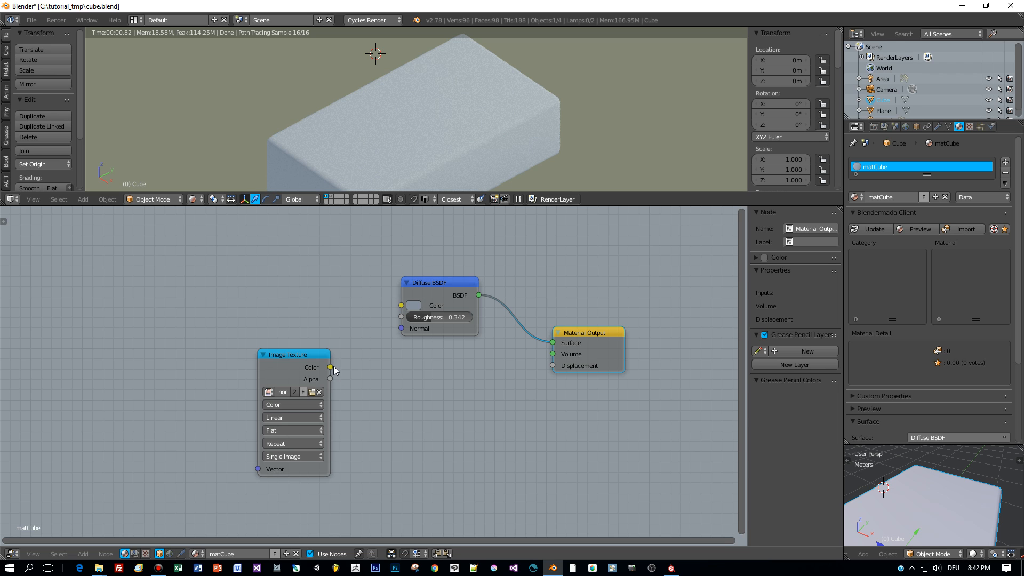
Connect the Image Texture's Color output to the Diffuse BSDF's Normal input and enlarge the rendered preview to inspect the relief
left_click_drag(330, 367, 401, 328)
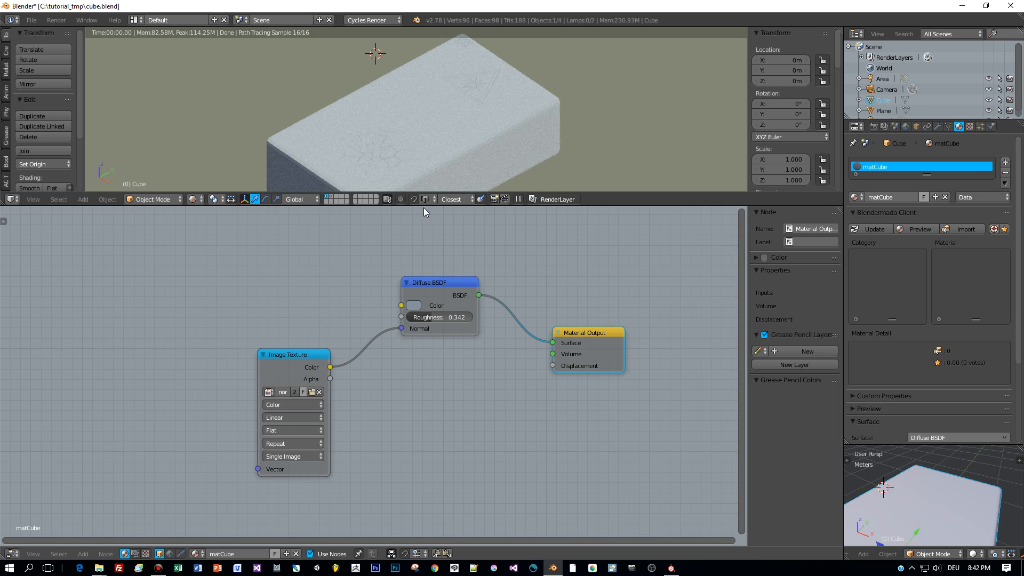
left_click_drag(423, 207, 433, 257)
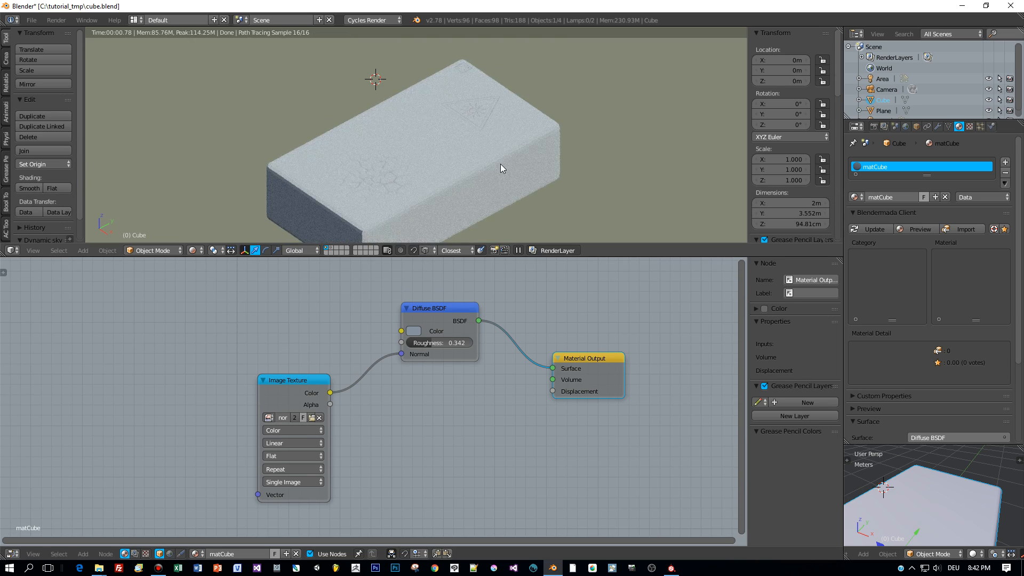
scroll(500, 164, "up", 1)
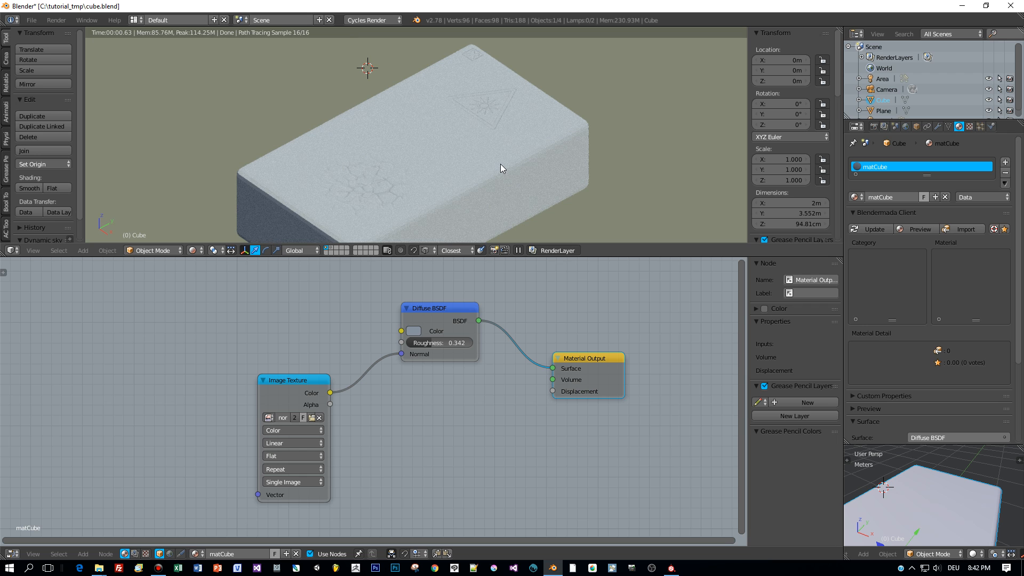
scroll(470, 200, "down", 2)
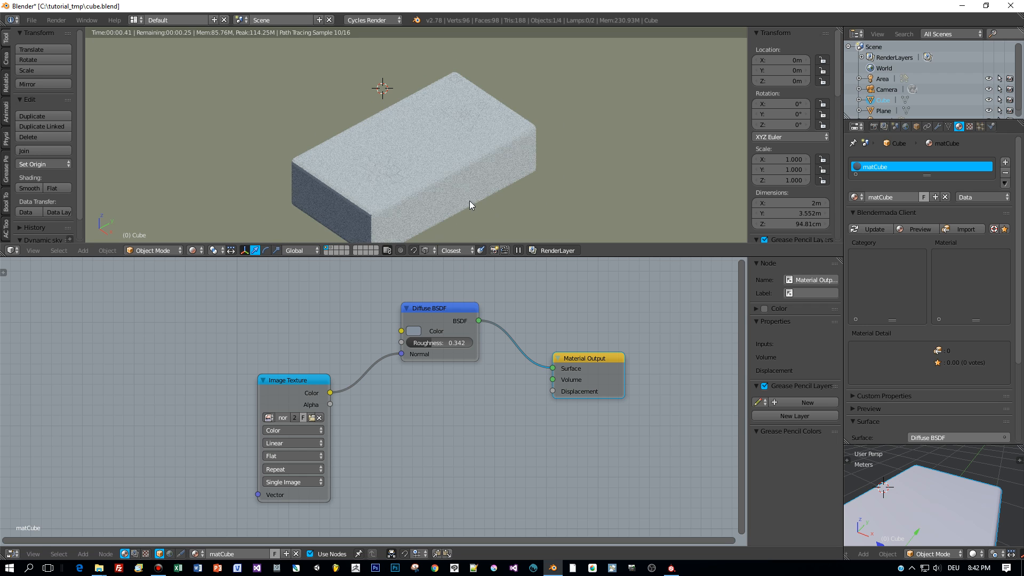
left_click_drag(291, 380, 318, 389)
left_click(437, 307)
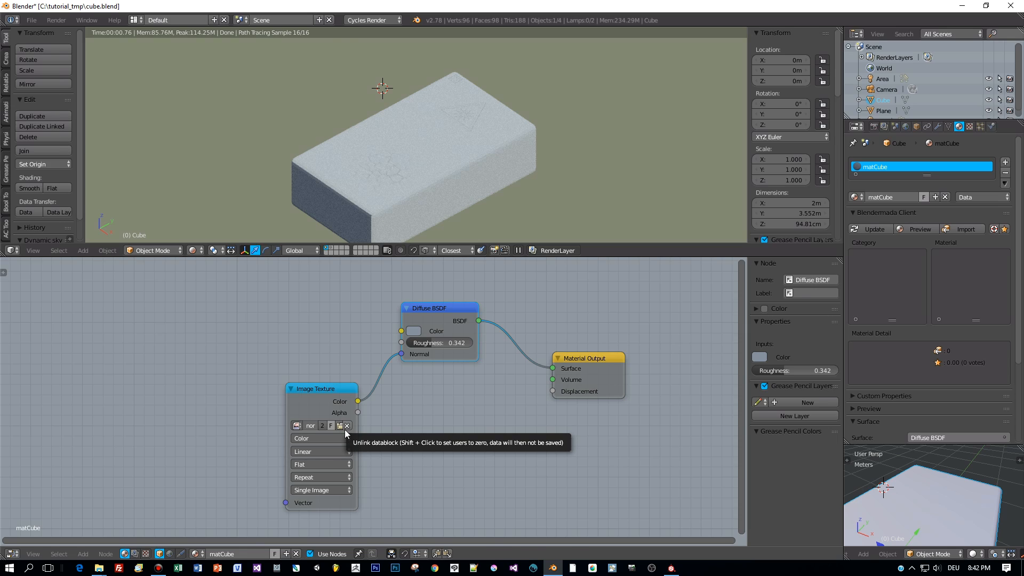
Show the camera view in a maximized 3D view with the viewport shading set to Texture
key("ctrl+Up")
key("KP_0")
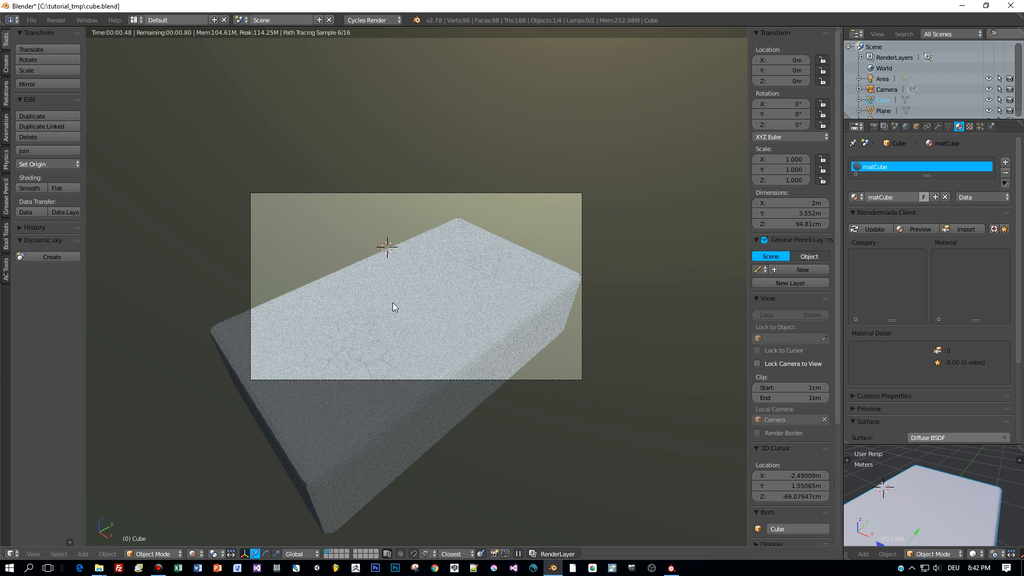
right_click(442, 379)
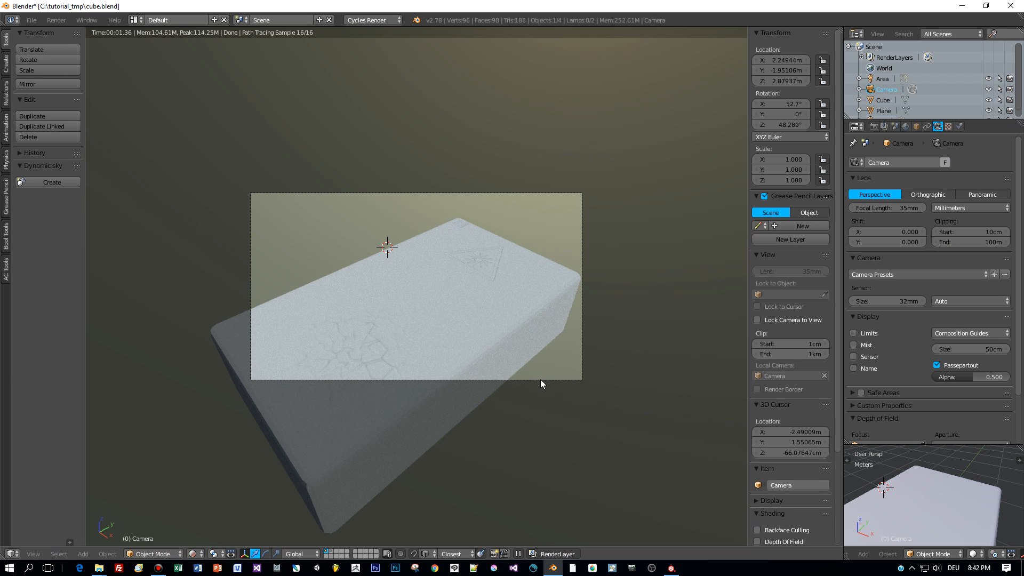
left_click(193, 554)
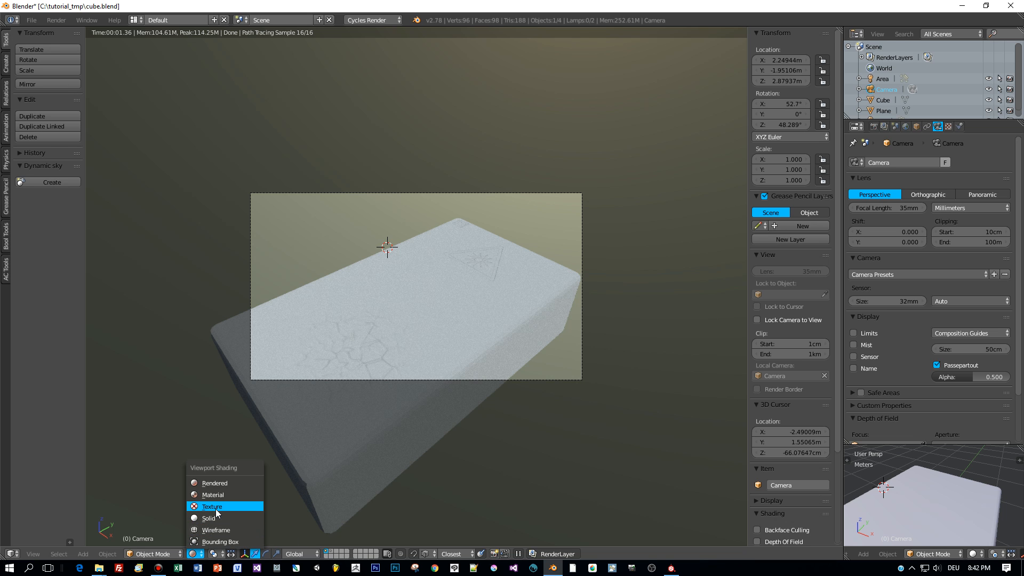
left_click(216, 508)
Pull the camera back along its local Z axis and recentre the cube in frame, at about X 4.78, Y -4.37, Z 4.99 m
right_click(481, 379)
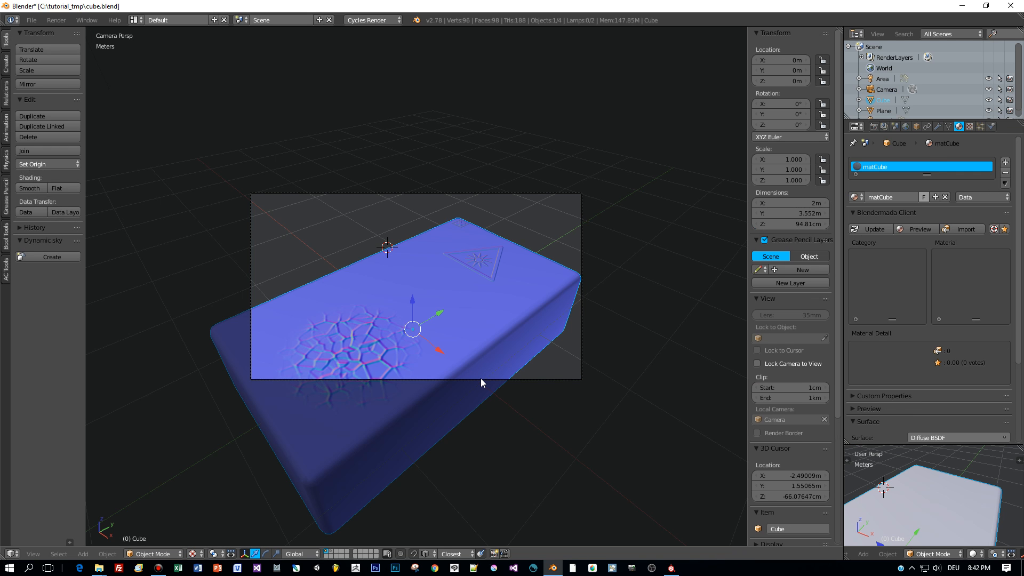
right_click(481, 379)
key("g")
key("z")
key("z")
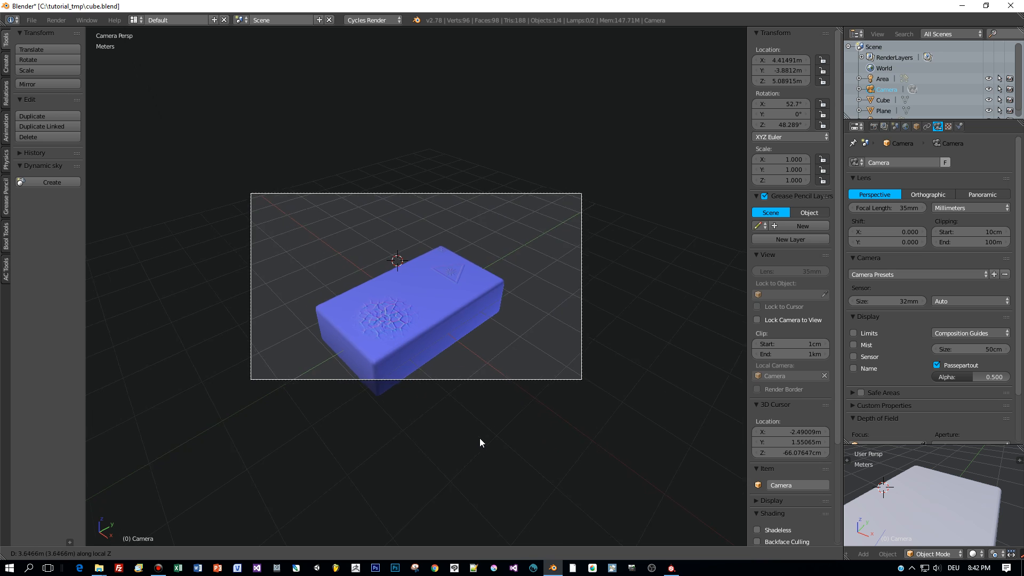
left_click(476, 441)
key("g")
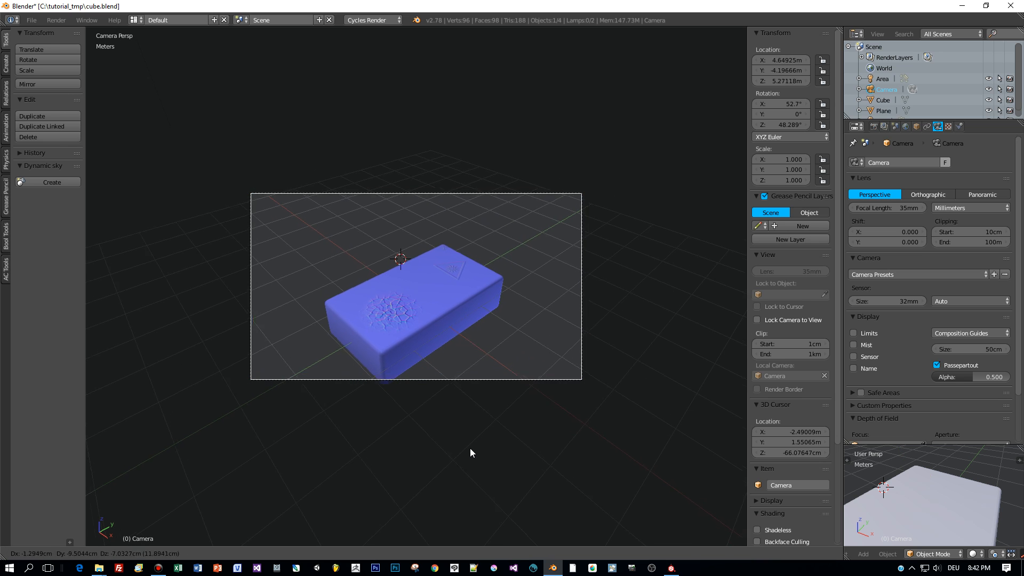
left_click(474, 431)
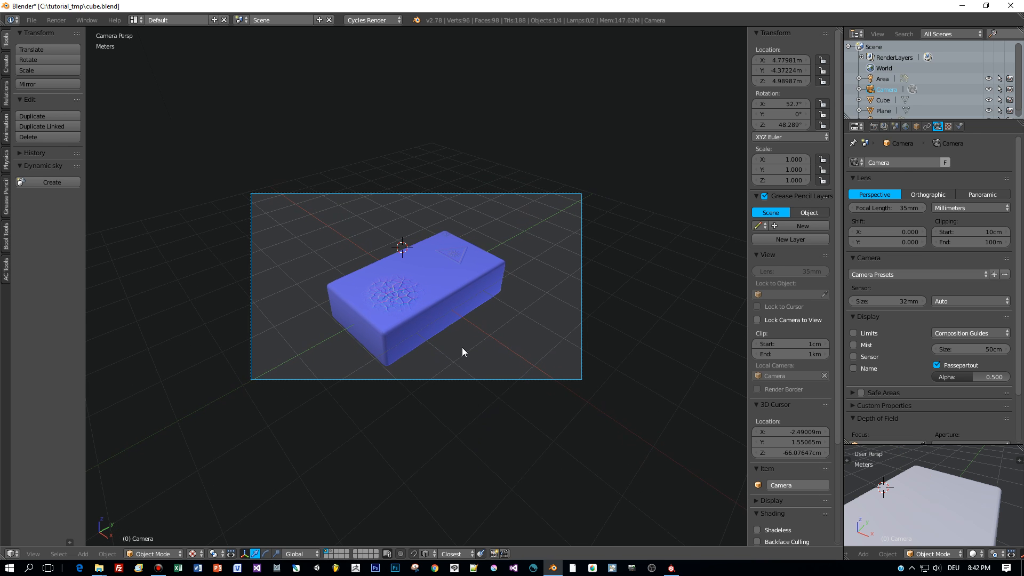
Select the cube and render the scene through the camera
right_click(453, 320)
key("F12")
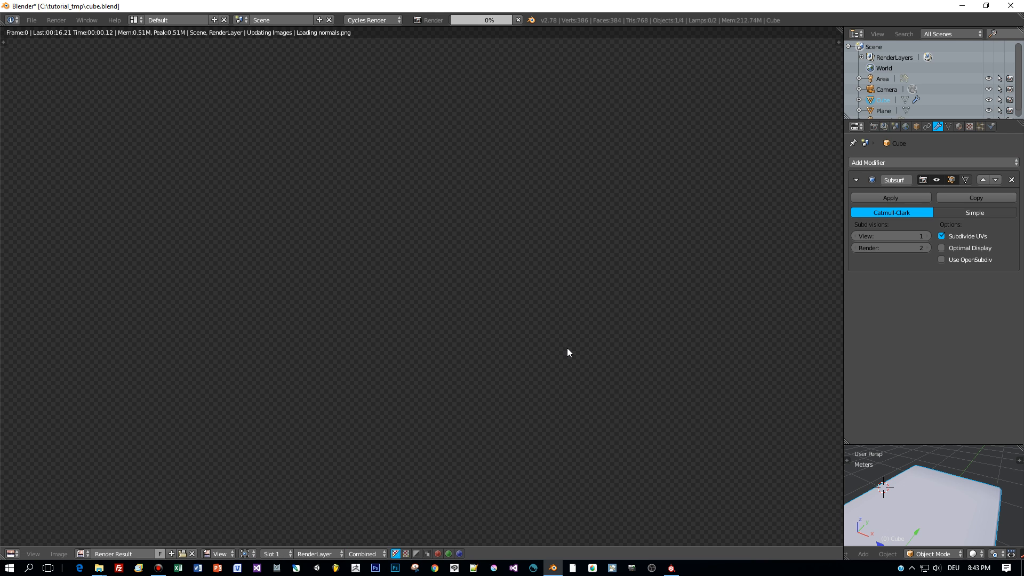